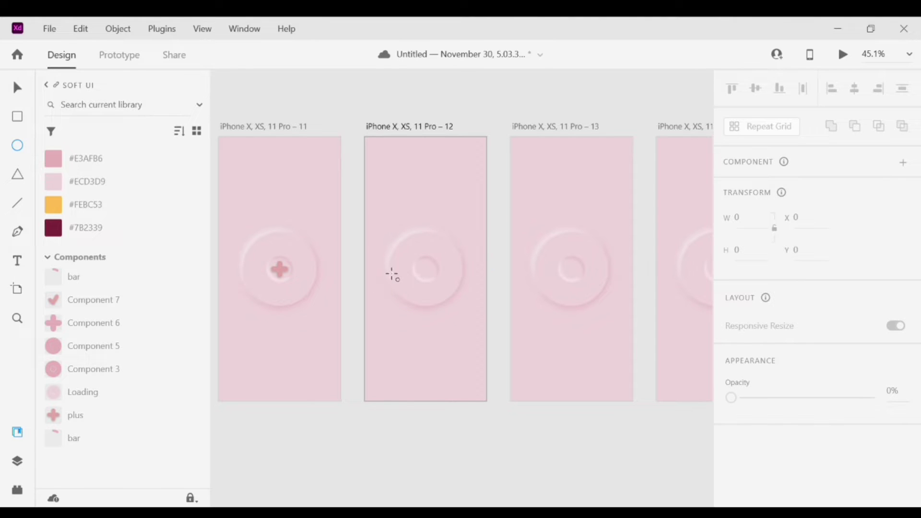
# Step: Draw a circle on the iPhone X, XS, 11 Pro – 12 artboard, size it 186 by 186 and centre it on the round button
pyautogui.moveTo(409, 232); pyautogui.dragTo(494, 349)
pyautogui.moveTo(445, 263); pyautogui.dragTo(423, 261)
pyautogui.moveTo(751, 217); pyautogui.dragTo(734, 217)
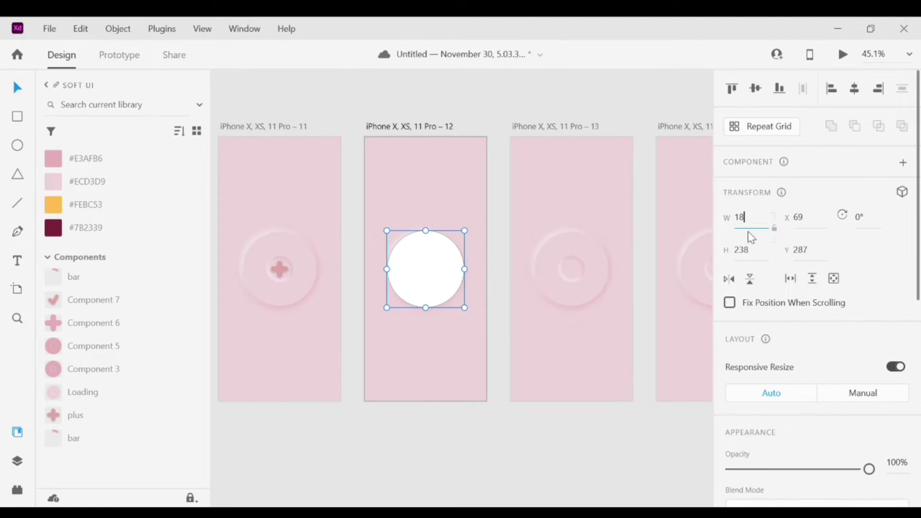
pyautogui.press('Tab')
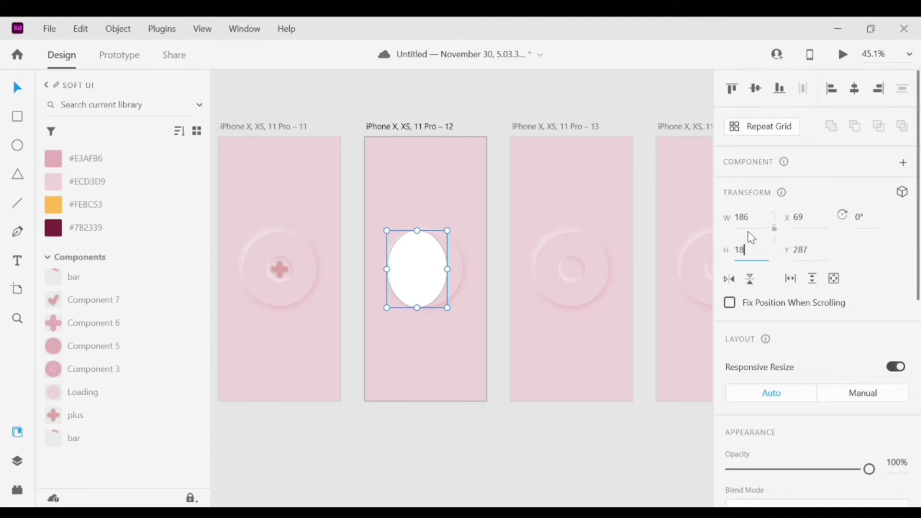
pyautogui.write('186')
pyautogui.press('Return')
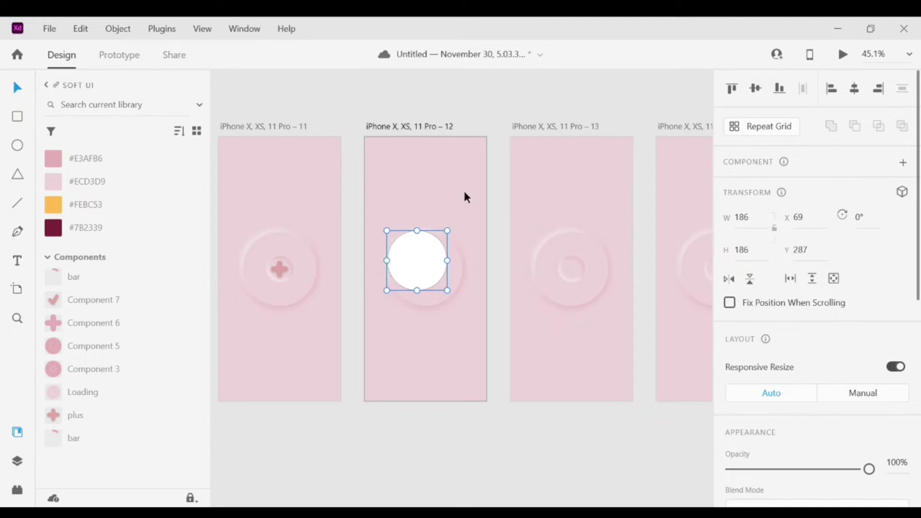
pyautogui.moveTo(434, 257); pyautogui.dragTo(442, 273)
# Step: Remove the circle's fill and sample the library colour #DE9E9D for its border
pyautogui.scroll(-3, 800, 420)
pyautogui.scroll(-2, 800, 420)
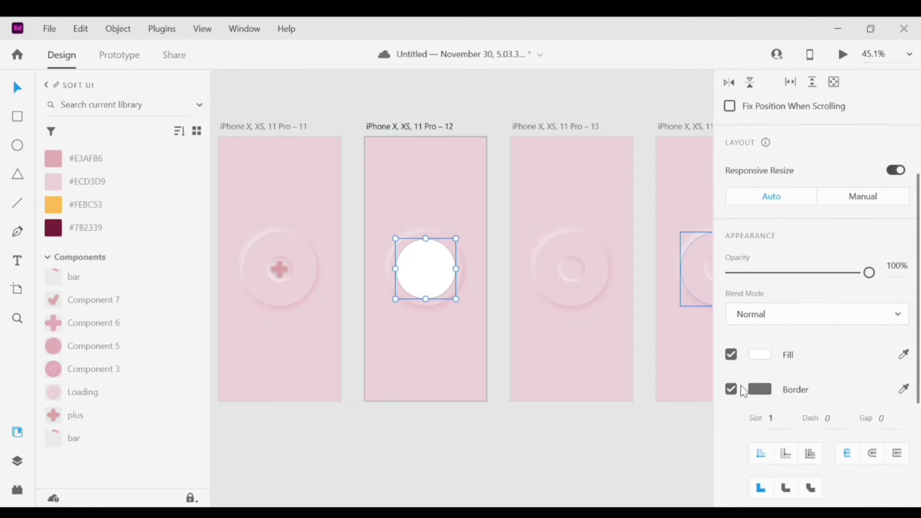
pyautogui.click(731, 355)
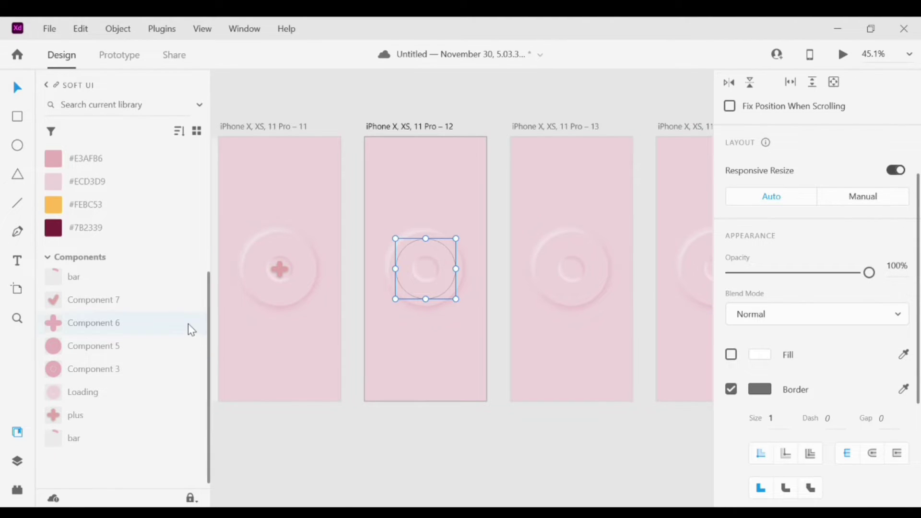
pyautogui.scroll(5, 179, 323)
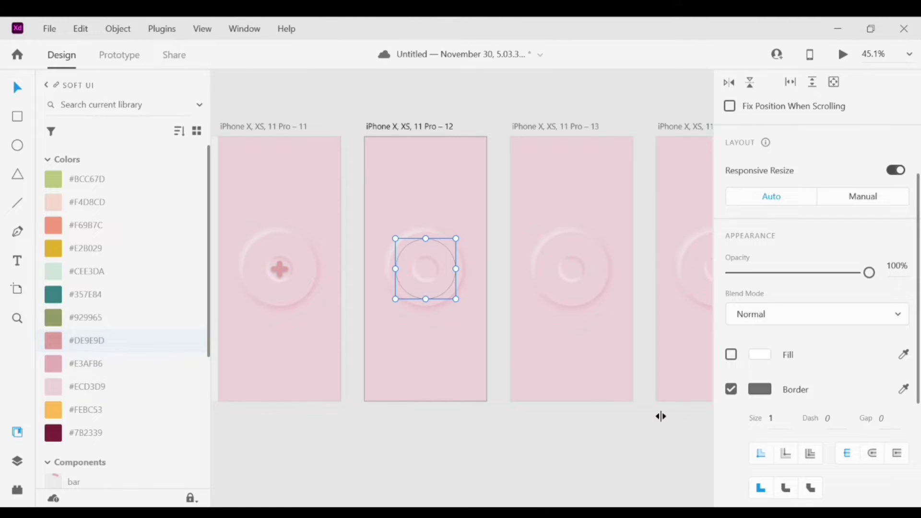
pyautogui.click(904, 389)
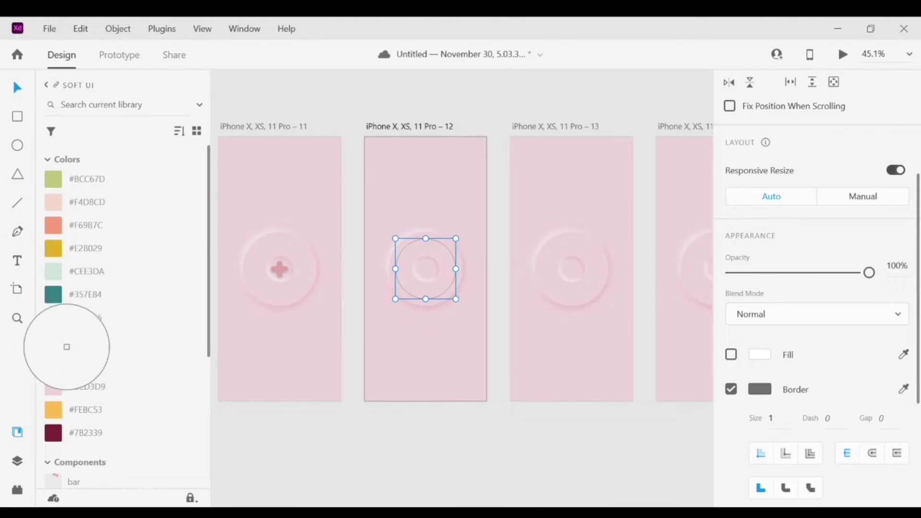
pyautogui.click(53, 340)
# Step: Set the circle's border to size 20, dash 60 and gap 1000, with round caps
pyautogui.click(788, 425)
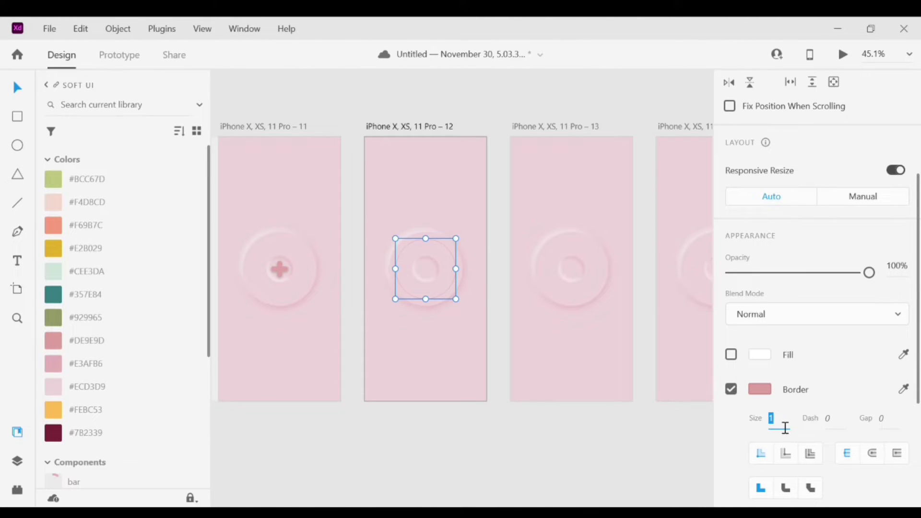
pyautogui.write('20')
pyautogui.press('Tab')
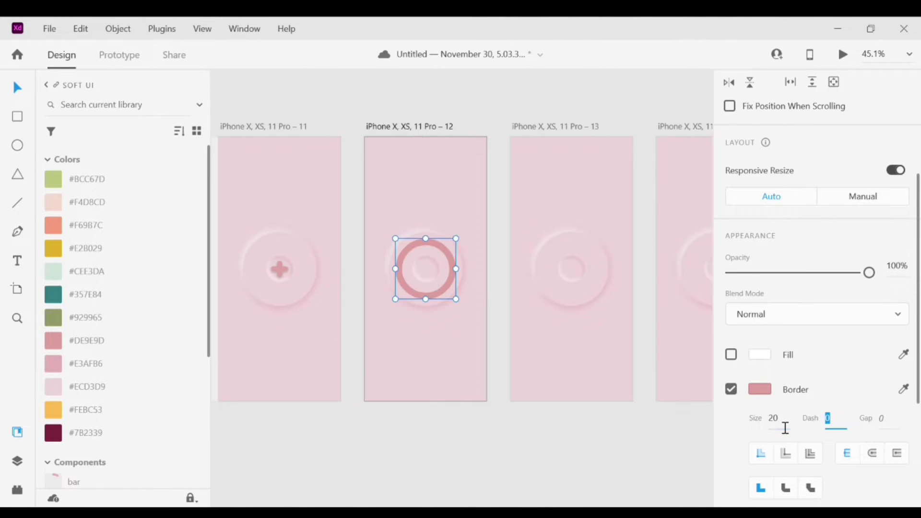
pyautogui.write('60')
pyautogui.press('Tab')
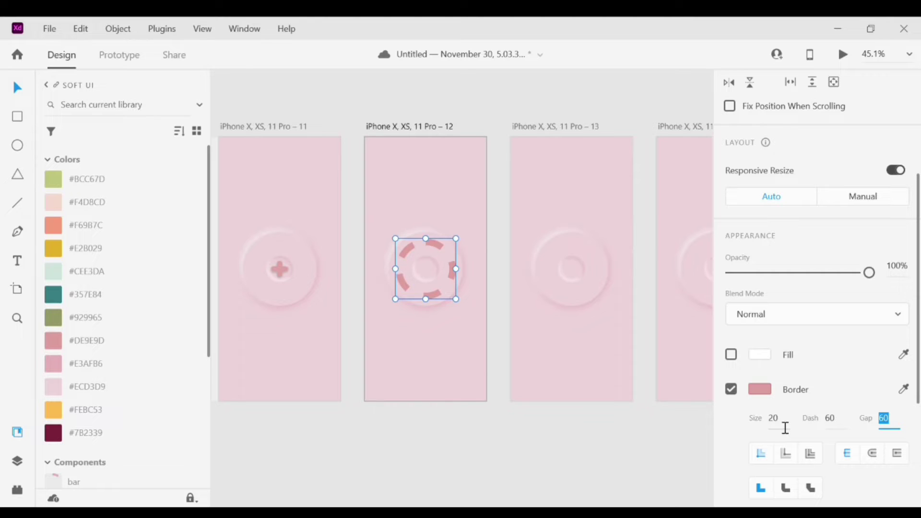
pyautogui.write('1000')
pyautogui.press('Return')
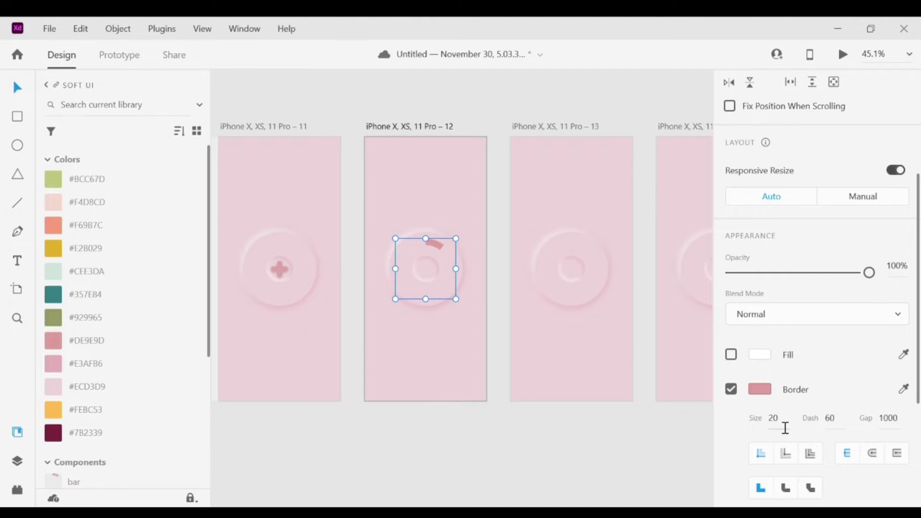
pyautogui.click(830, 418)
pyautogui.click(873, 454)
# Step: Turn the arc into a component and name it bar new
pyautogui.hotkey('ctrl', 'k')
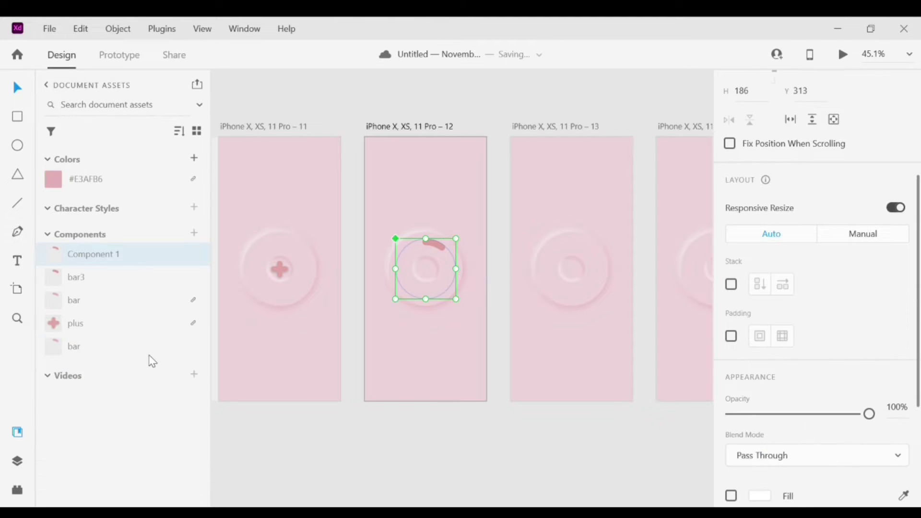
pyautogui.doubleClick(114, 262)
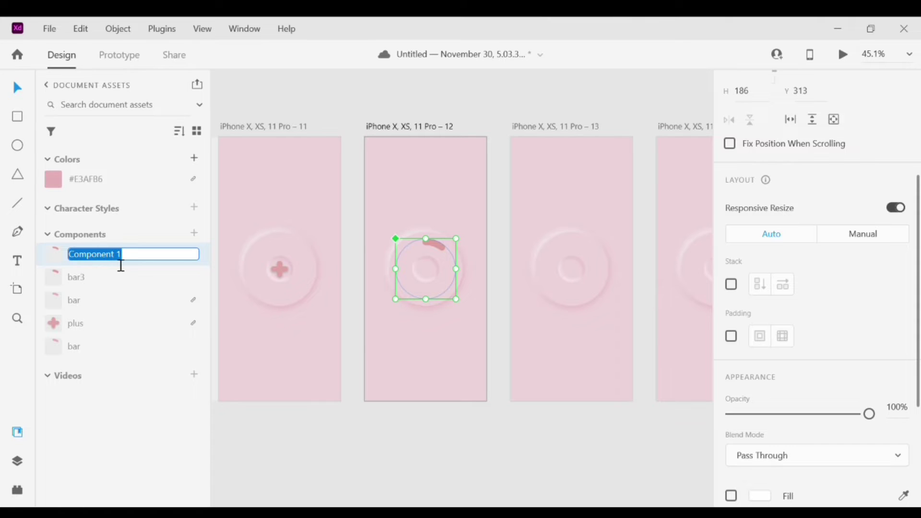
pyautogui.write('bar n')
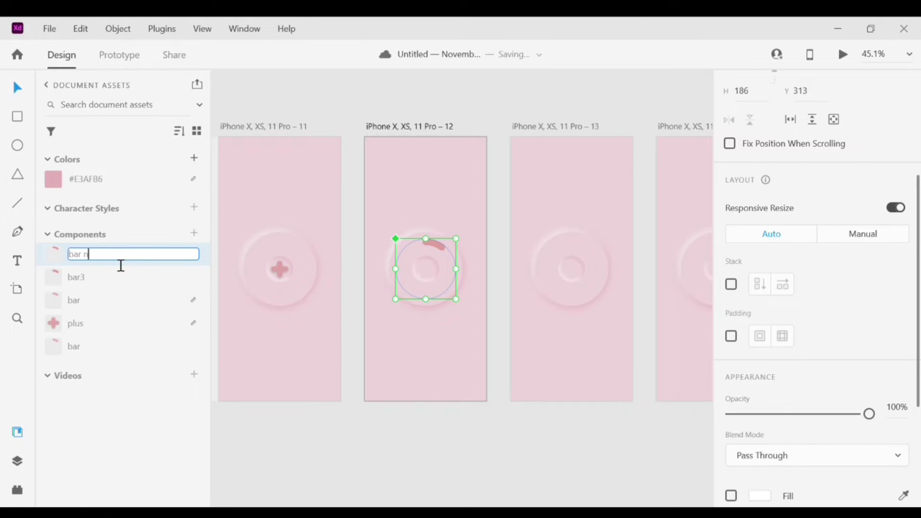
pyautogui.write('ew')
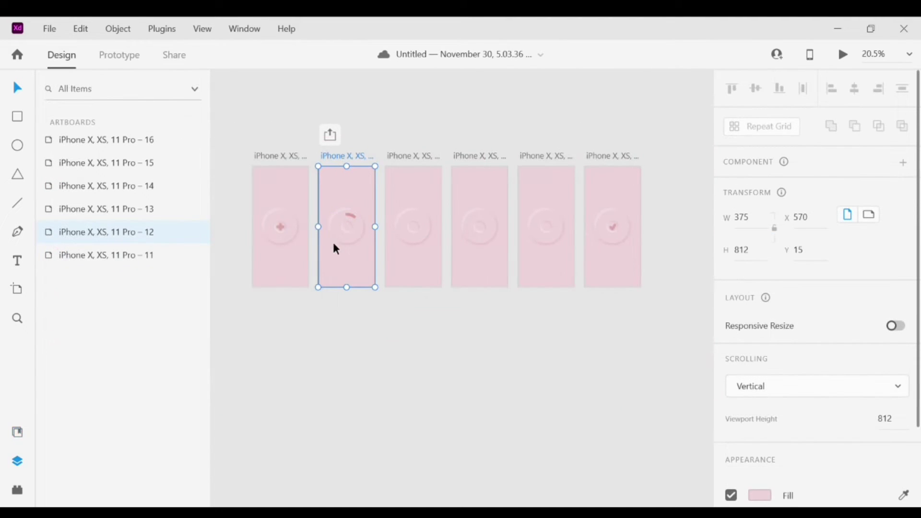
# Step: Duplicate the bar new component on artboard 12 and rotate the copy to 30 degrees
pyautogui.click(351, 217)
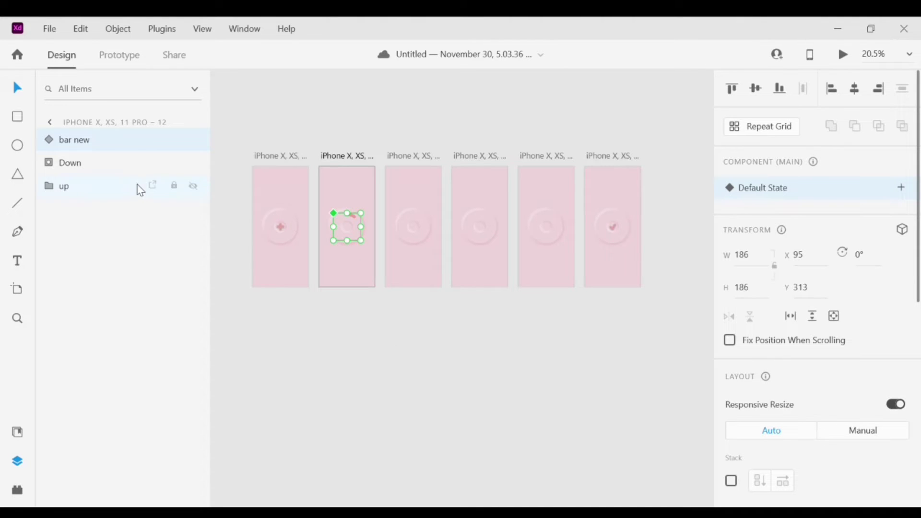
pyautogui.hotkey('ctrl', 'd')
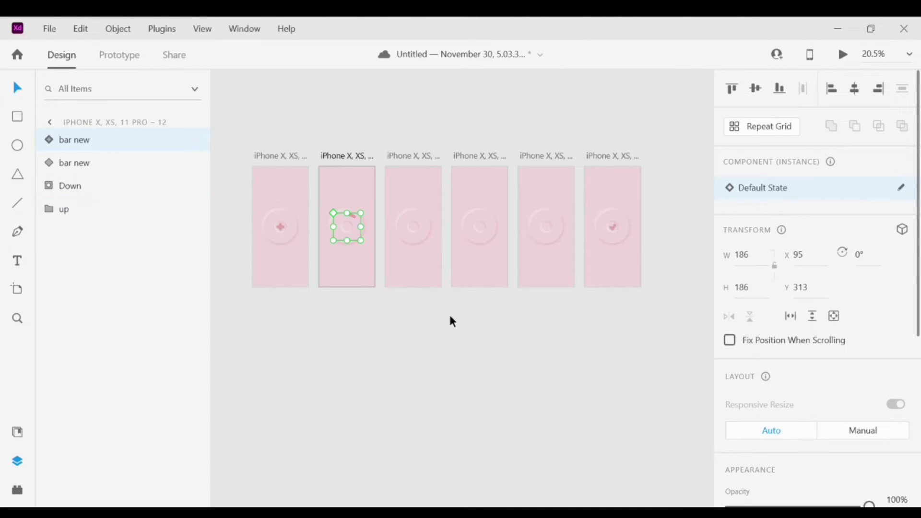
pyautogui.click(866, 259)
pyautogui.hotkey('shift', 'Up')
pyautogui.hotkey('shift', 'Up')
pyautogui.hotkey('shift', 'Up')
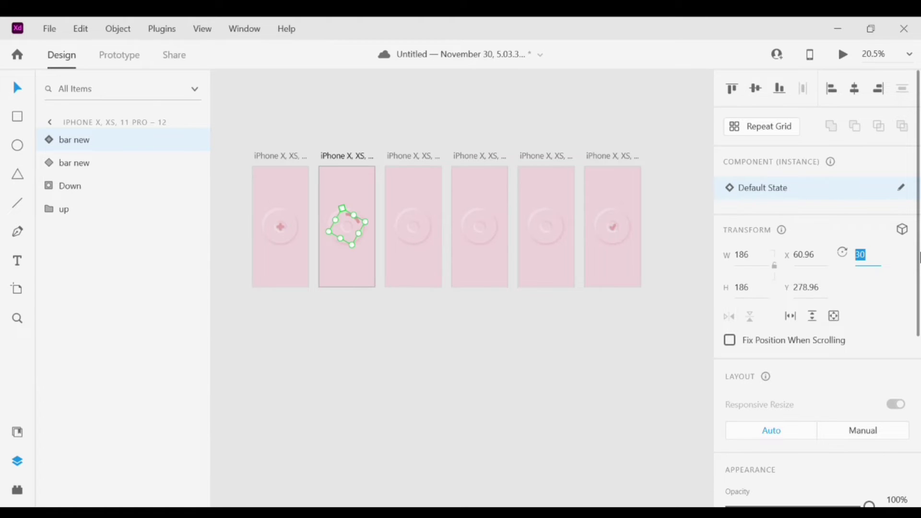
# Step: Extend the arc with two more bar new copies, rotated to 60 and 90 degrees
pyautogui.hotkey('shift', 'Up')
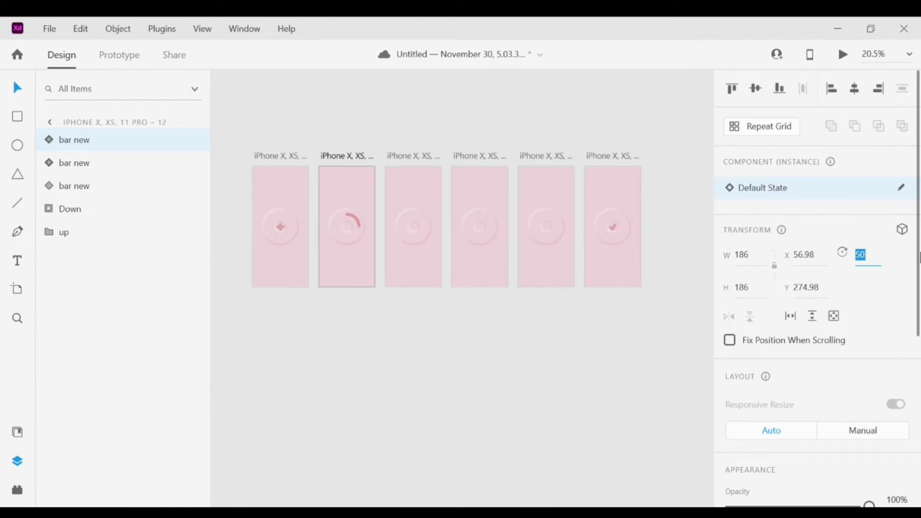
pyautogui.hotkey('shift', 'Up')
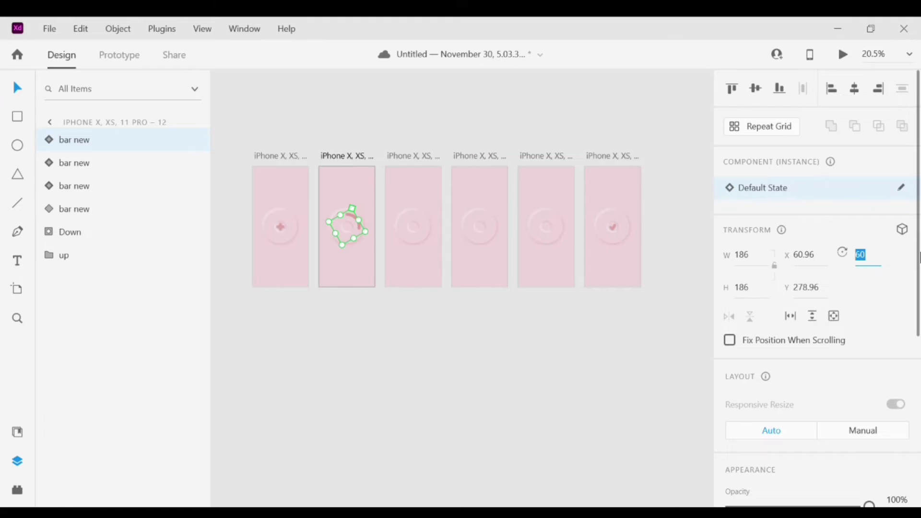
pyautogui.hotkey('shift', 'Up')
pyautogui.hotkey('shift', 'Up')
pyautogui.hotkey('shift', 'Up')
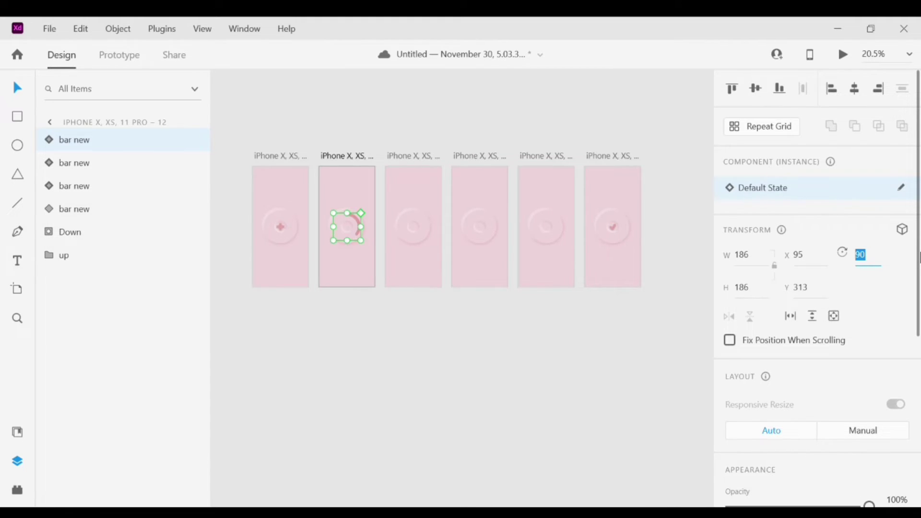
# Step: Add three further bar new copies, rotated to 120, 150 and 160 degrees
pyautogui.hotkey('ctrl', 'd')
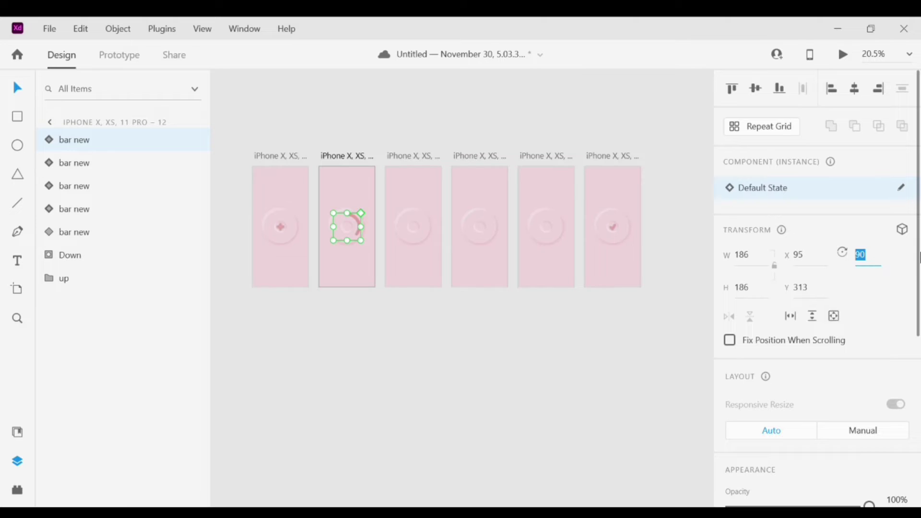
pyautogui.hotkey('shift', 'Up')
pyautogui.hotkey('shift', 'Up')
pyautogui.hotkey('shift', 'Up')
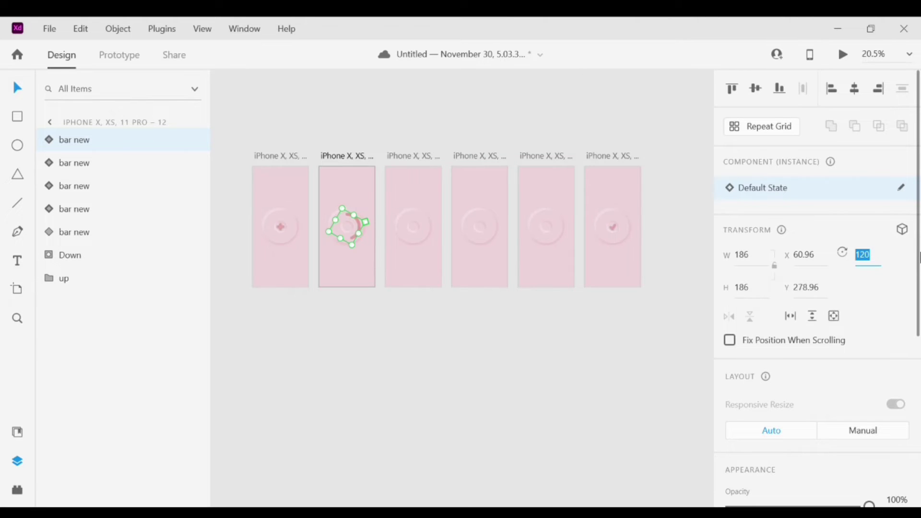
pyautogui.hotkey('ctrl', 'd')
pyautogui.hotkey('shift', 'Up')
pyautogui.hotkey('shift', 'Up')
pyautogui.hotkey('shift', 'Up')
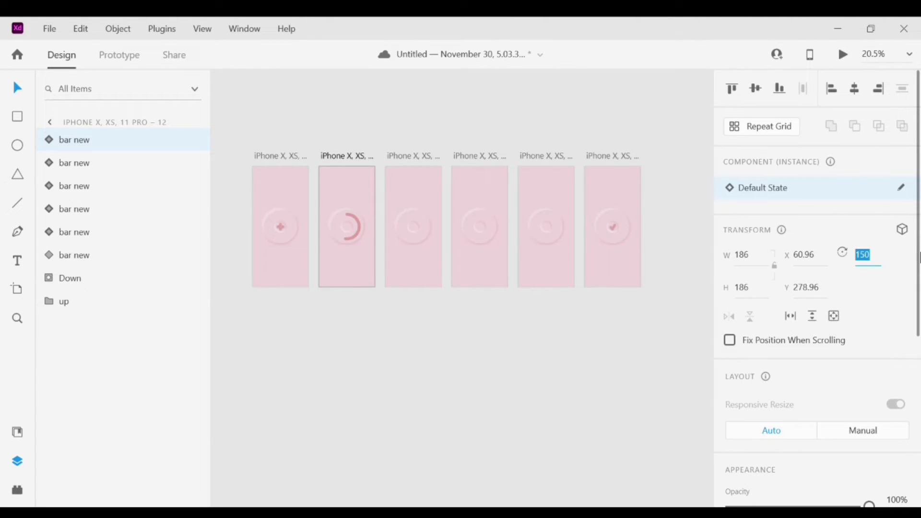
pyautogui.hotkey('shift', 'Up')
pyautogui.scroll(10, 342, 238)
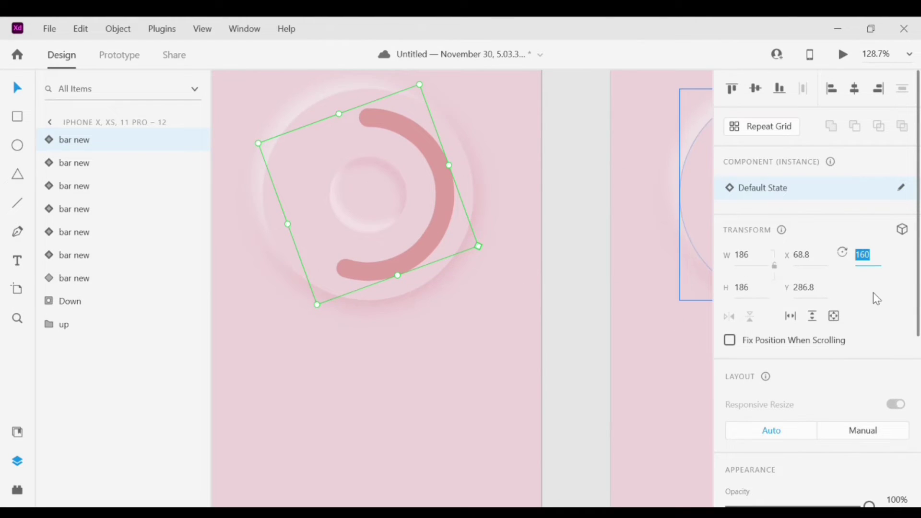
# Step: Duplicate the bar three more times, rotating each copy 30 degrees further until the last one is at 250 degrees
pyautogui.hotkey('ctrl', 'd')
pyautogui.hotkey('shift', 'Up')
pyautogui.hotkey('shift', 'Up')
pyautogui.hotkey('shift', 'Up')
pyautogui.hotkey('ctrl', 'd')
pyautogui.hotkey('shift', 'Up')
pyautogui.hotkey('shift', 'Up')
pyautogui.hotkey('shift', 'Up')
pyautogui.hotkey('ctrl', 'd')
pyautogui.hotkey('shift', 'Up')
pyautogui.hotkey('shift', 'Up')
pyautogui.hotkey('shift', 'Up')
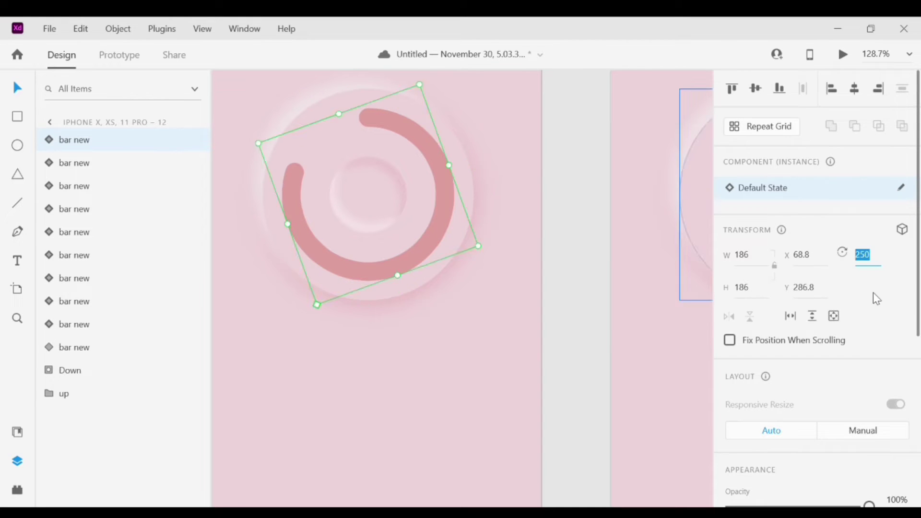
# Step: Close the ring with two more bar new copies, rotating the last one to 330 degrees
pyautogui.hotkey('shift', 'Up')
pyautogui.hotkey('shift', 'Up')
pyautogui.hotkey('ctrl', 'd')
pyautogui.hotkey('shift', 'Up')
pyautogui.hotkey('shift', 'Up')
pyautogui.hotkey('shift', 'Up')
pyautogui.hotkey('ctrl', 'd')
pyautogui.hotkey('shift', 'Up')
pyautogui.hotkey('shift', 'Up')
pyautogui.hotkey('shift', 'Up')
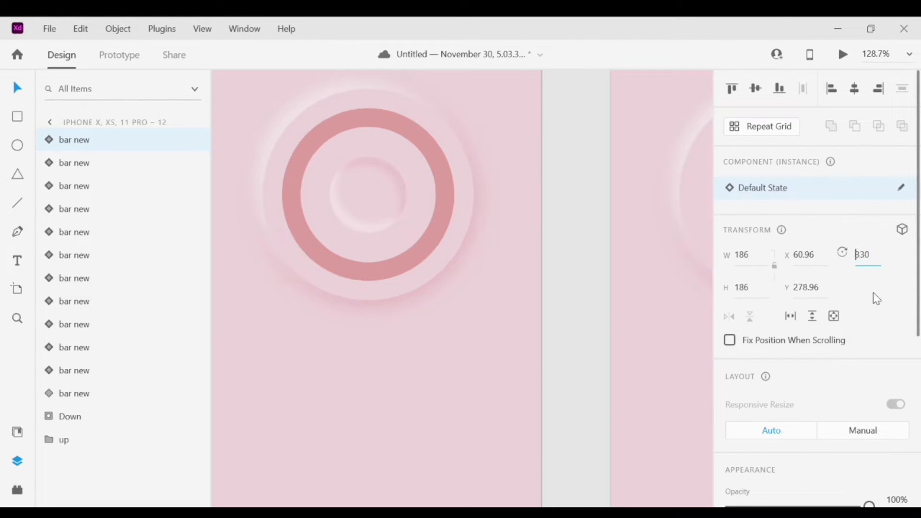
pyautogui.press('Return')
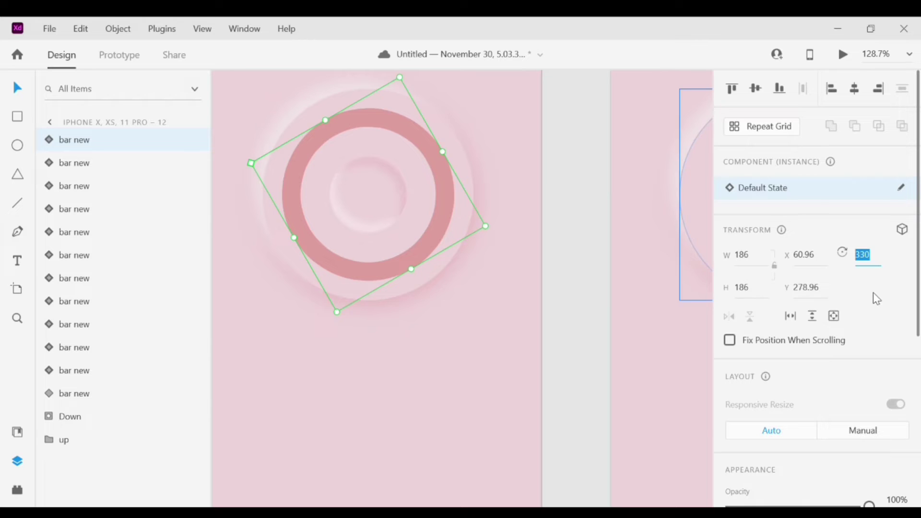
pyautogui.hotkey('shift', 'Up')
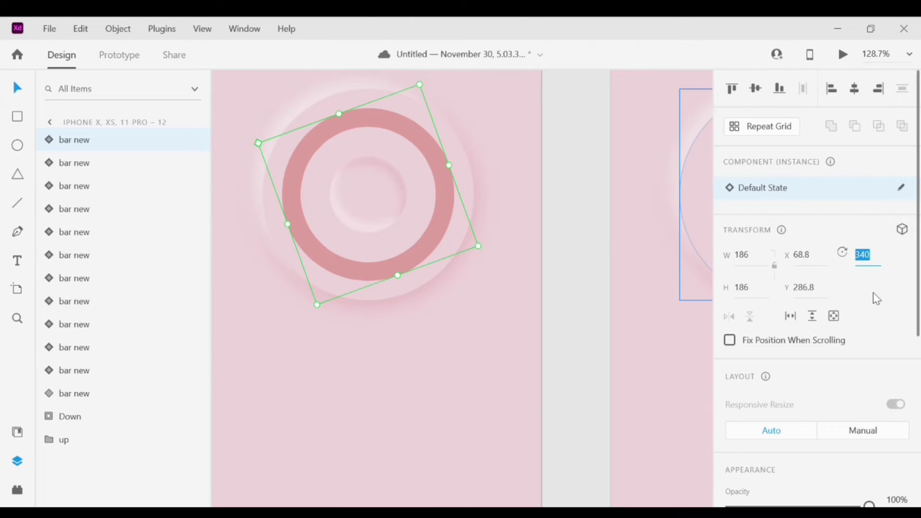
pyautogui.hotkey('shift', 'Up')
pyautogui.hotkey('shift', 'Down')
pyautogui.hotkey('shift', 'Down')
# Step: Copy the full ring of bar new components from artboard 12 onto the iPhone X, XS, 11 Pro – 16 artboard
pyautogui.click(488, 352)
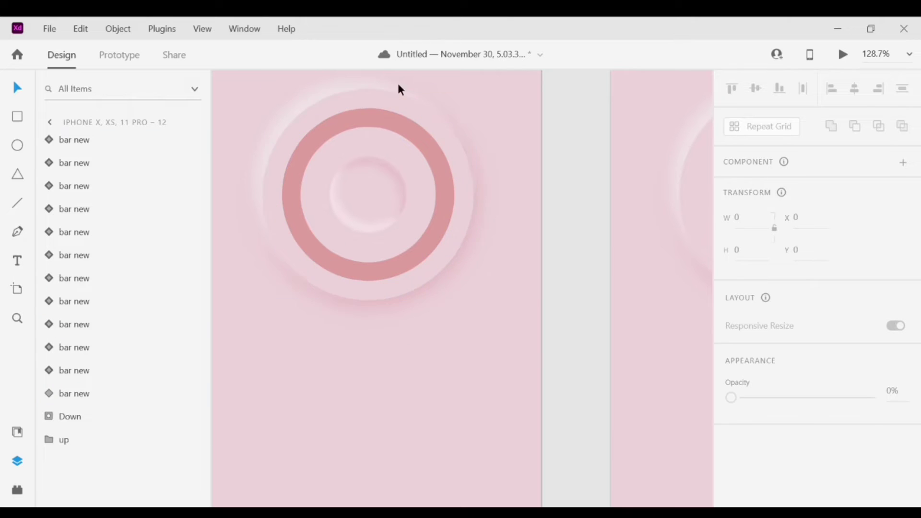
pyautogui.hotkey('ctrl', 'a')
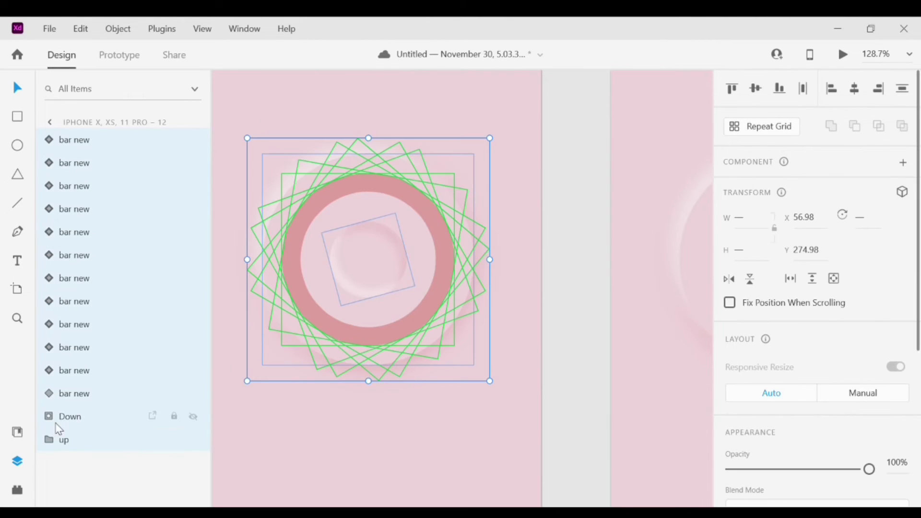
pyautogui.scroll(-5, 536, 269)
pyautogui.click(353, 408)
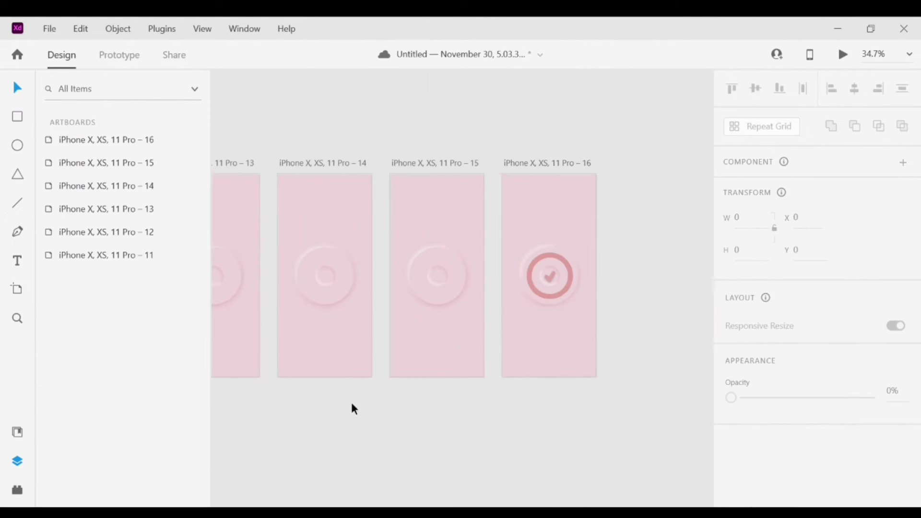
# Step: Select all the bar new components on the iPhone X, XS, 11 Pro – 12 artboard and set their rotation to 0 degrees
pyautogui.moveTo(354, 409); pyautogui.dragTo(590, 436)
pyautogui.click(506, 349)
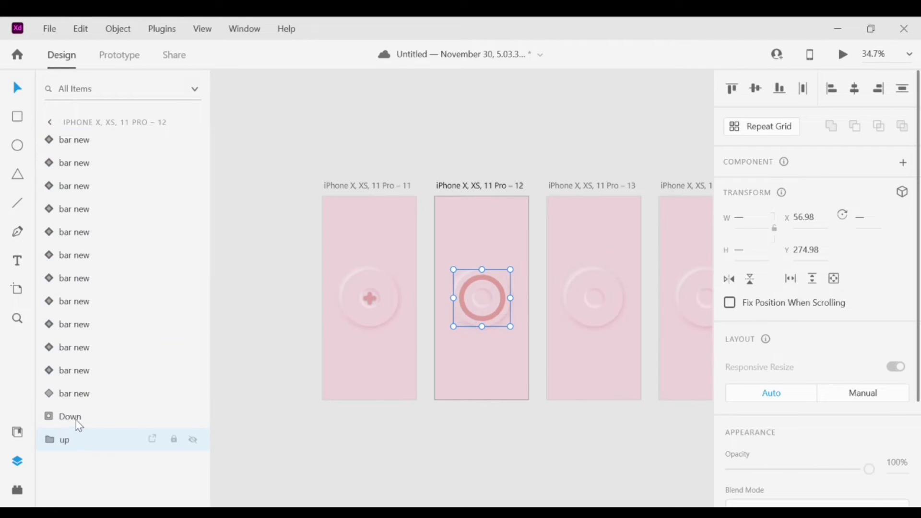
pyautogui.click(275, 456)
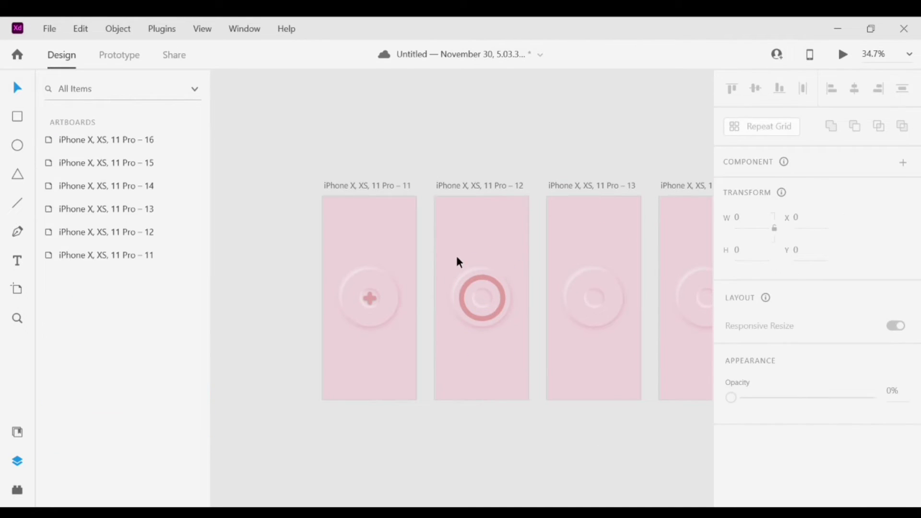
pyautogui.moveTo(459, 261); pyautogui.dragTo(493, 335)
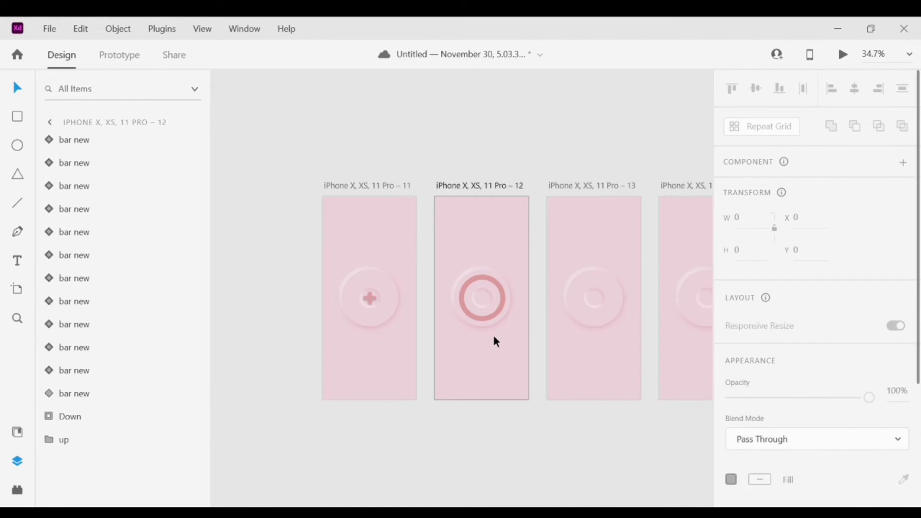
pyautogui.keyDown('ctrl'); pyautogui.click(71, 416); pyautogui.keyUp('ctrl')
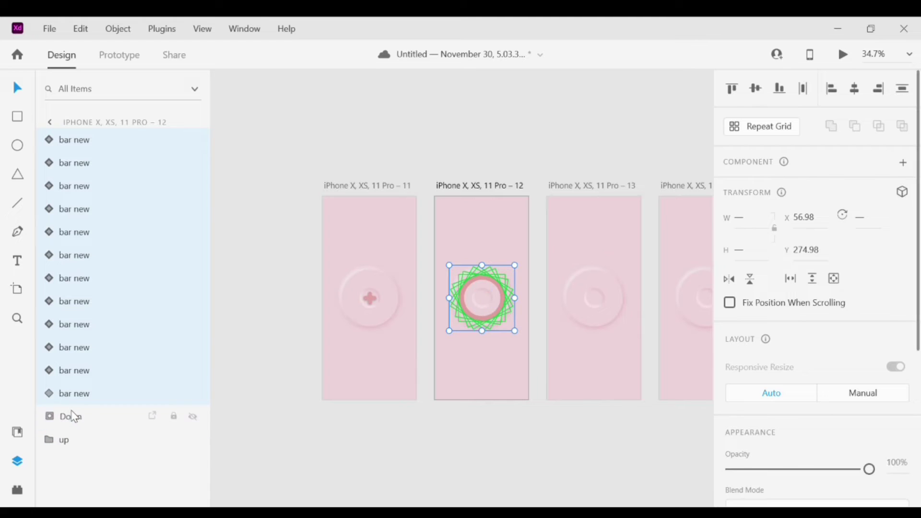
pyautogui.click(878, 224)
pyautogui.write('0')
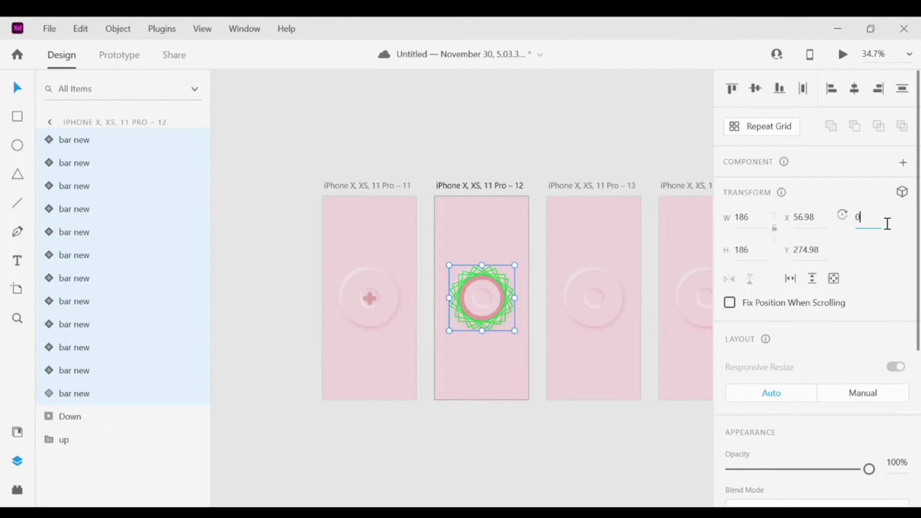
pyautogui.press('Return')
pyautogui.press('Return')
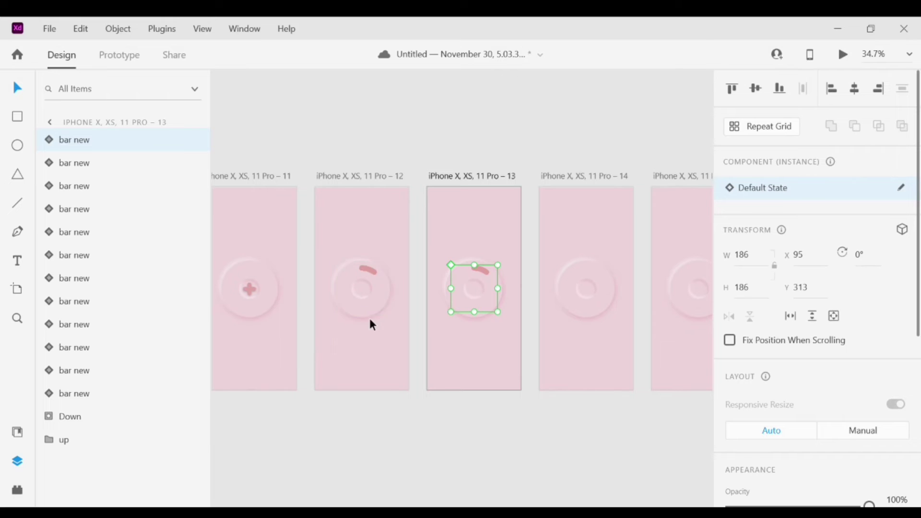
# Step: On the iPhone X, XS, 11 Pro – 13 artboard, rotate the second-lowest bar new layer to 30 degrees
pyautogui.click(343, 237)
pyautogui.hotkey('ctrl', 'a')
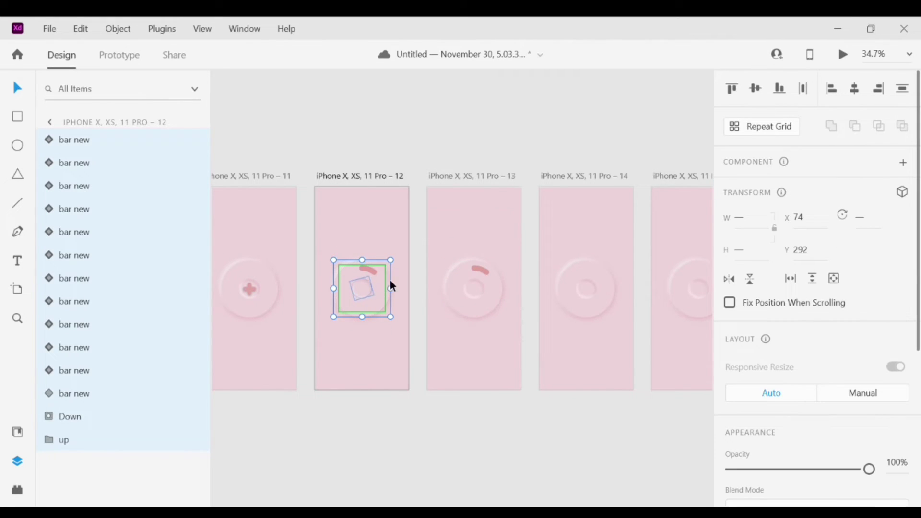
pyautogui.click(479, 266)
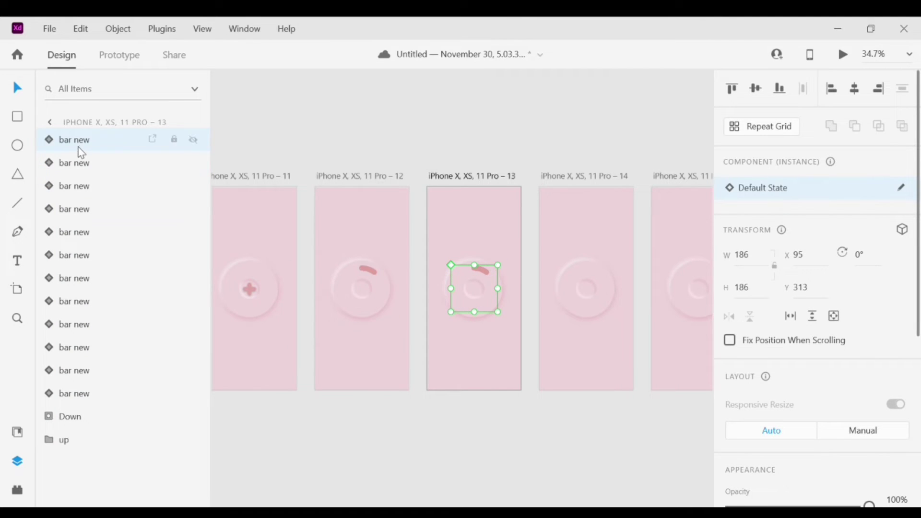
pyautogui.click(74, 395)
pyautogui.click(67, 373)
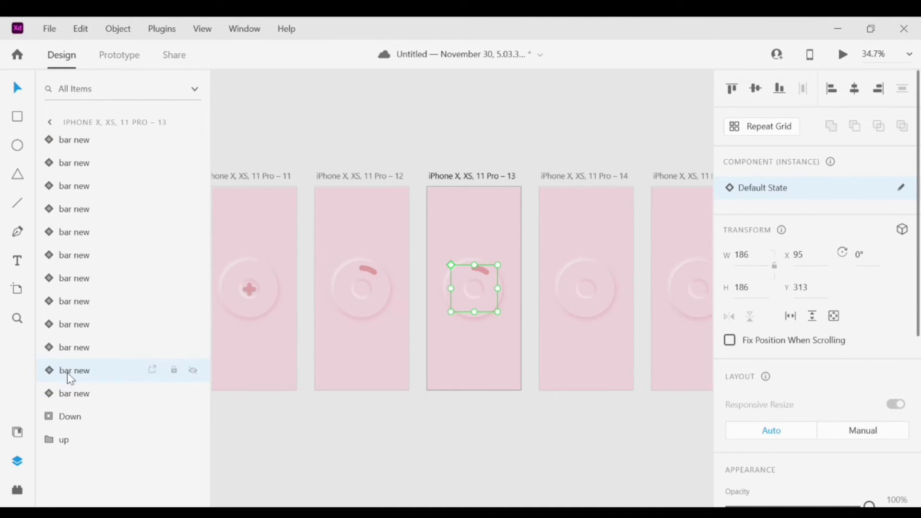
pyautogui.click(69, 397)
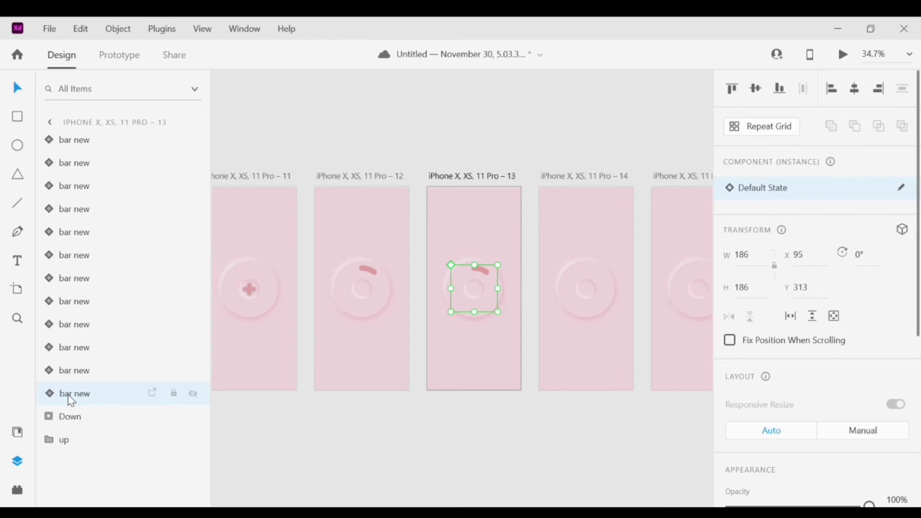
pyautogui.click(81, 375)
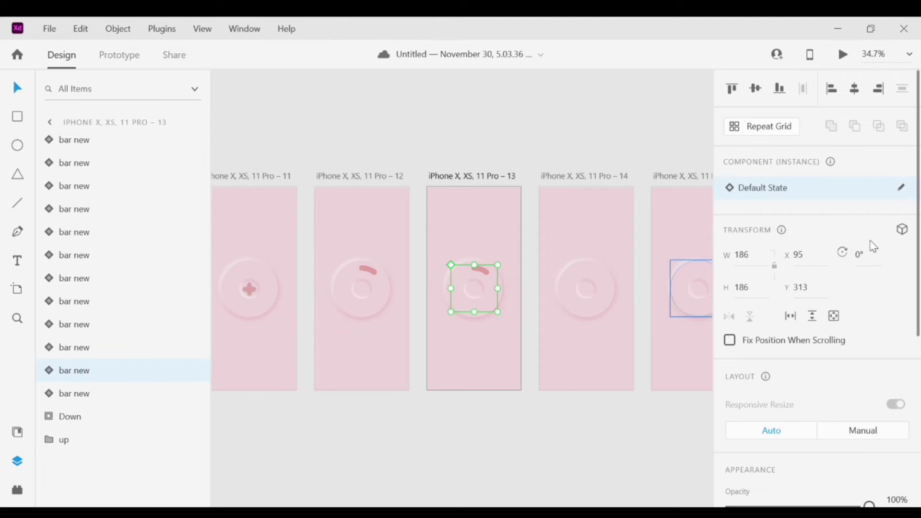
pyautogui.click(866, 257)
pyautogui.write('10')
pyautogui.press('Return')
pyautogui.write('30')
pyautogui.press('Return')
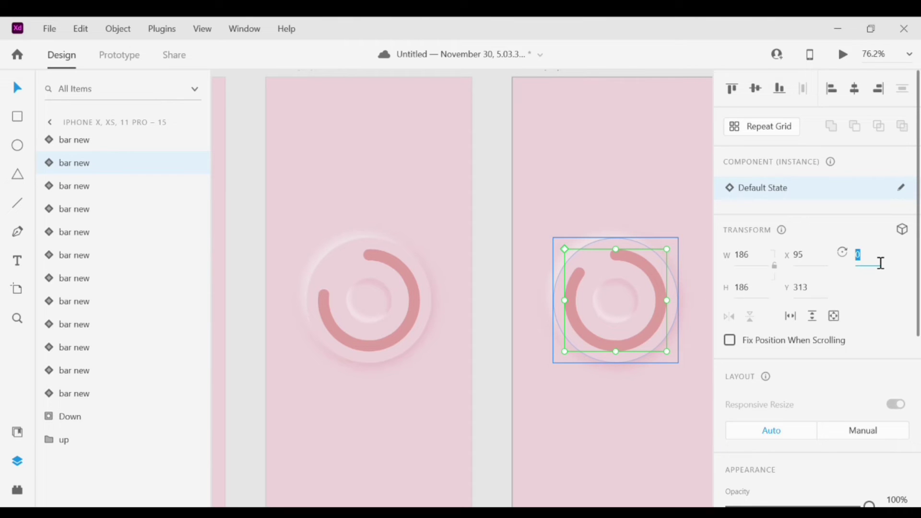
# Step: Set the second bar new layer's rotation to 300 degrees on the iPhone X, XS, 11 Pro – 15 artboard
pyautogui.write('300')
pyautogui.press('Return')
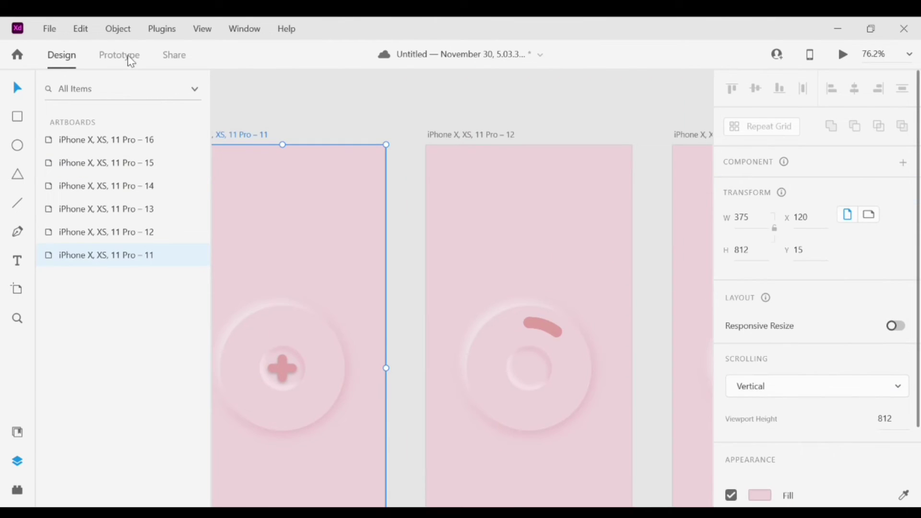
# Step: Prototype artboard 11 to 12 on Tap and 12 to 13 on Time with 0 s delay, both Auto-Animate, Ease In-Out, 1 s
pyautogui.click(130, 57)
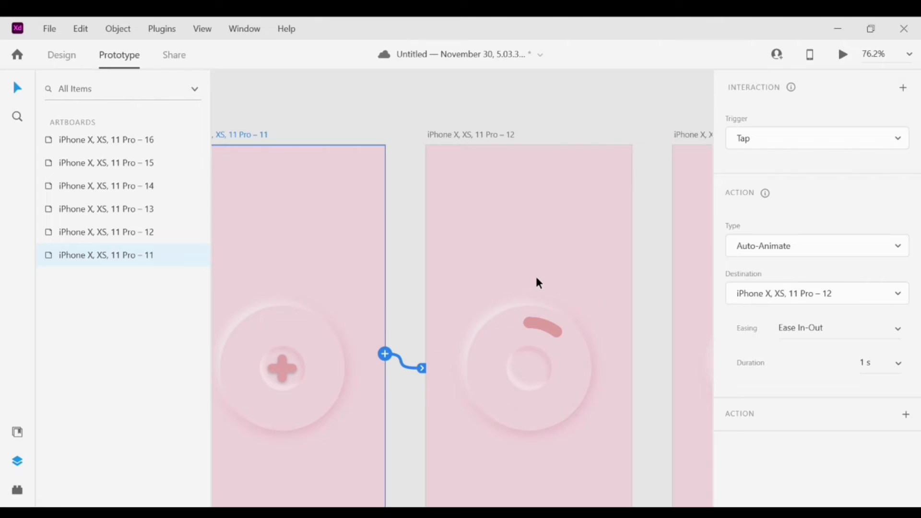
pyautogui.hscroll(5, 539, 283)
pyautogui.scroll(-2, 539, 283)
pyautogui.click(249, 85)
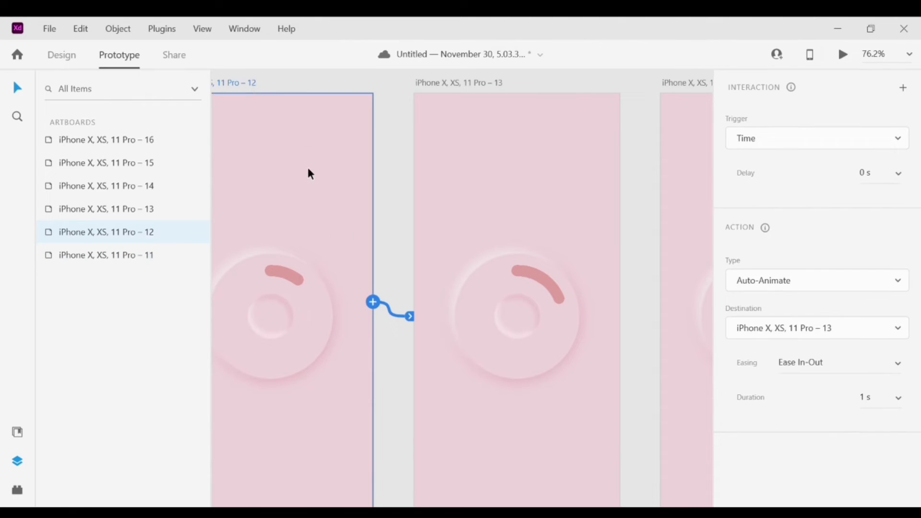
# Step: Link artboards 13 to 14, 14 to 15 and 15 to 16 using the same timed Auto-Animate interaction
pyautogui.scroll(-6, 351, 265)
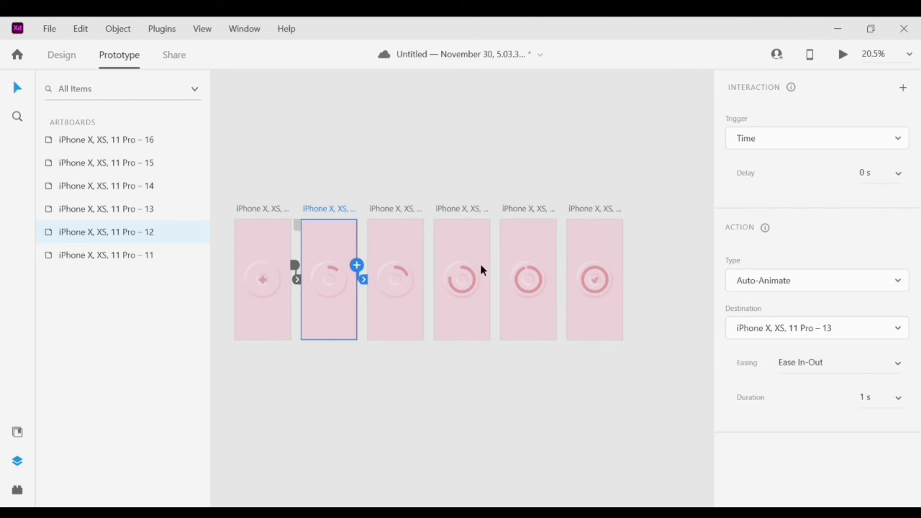
pyautogui.click(408, 211)
pyautogui.moveTo(430, 270); pyautogui.dragTo(453, 277)
pyautogui.click(465, 215)
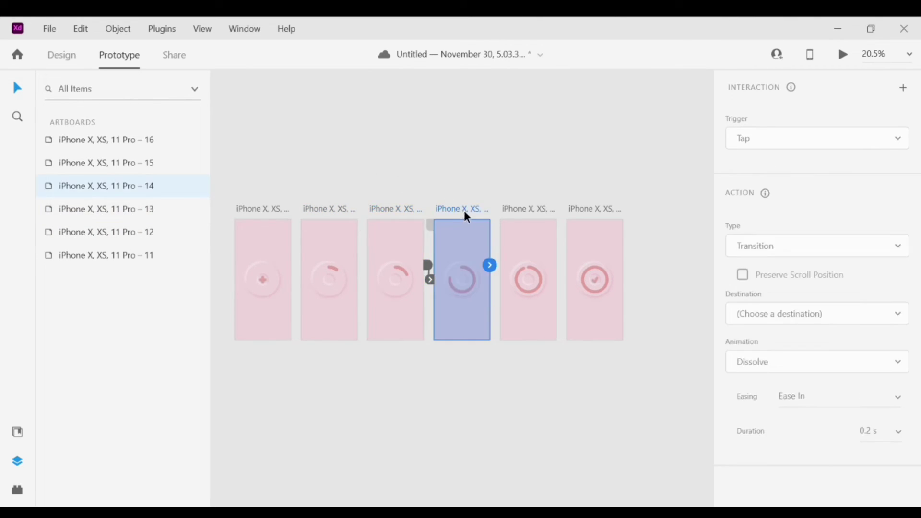
pyautogui.click(528, 209)
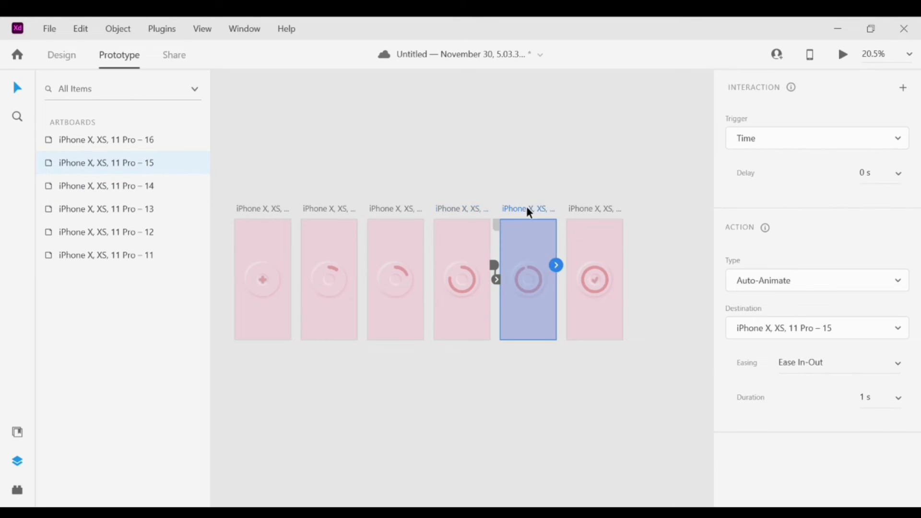
pyautogui.moveTo(556, 266); pyautogui.dragTo(578, 281)
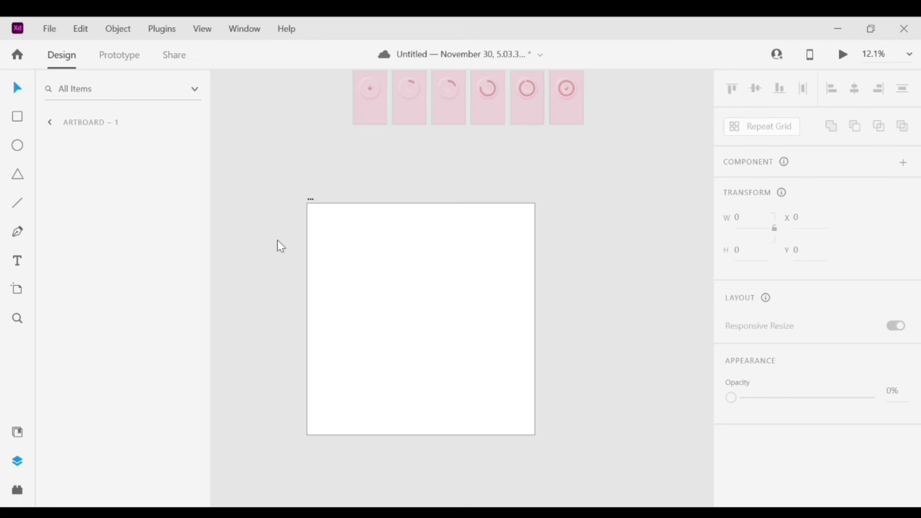
# Step: Draw a closed Pen path on Artboard – 1 with a wavy top edge and straight sides and base
pyautogui.press('p')
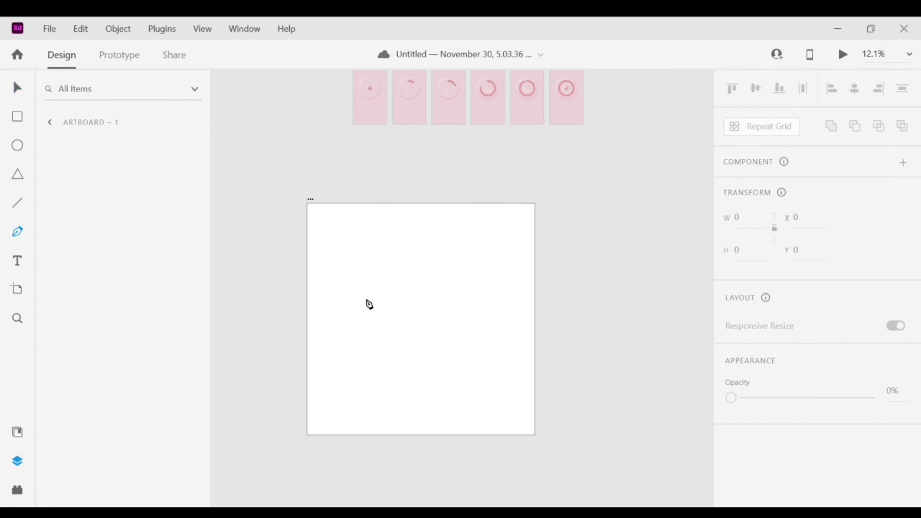
pyautogui.click(316, 319)
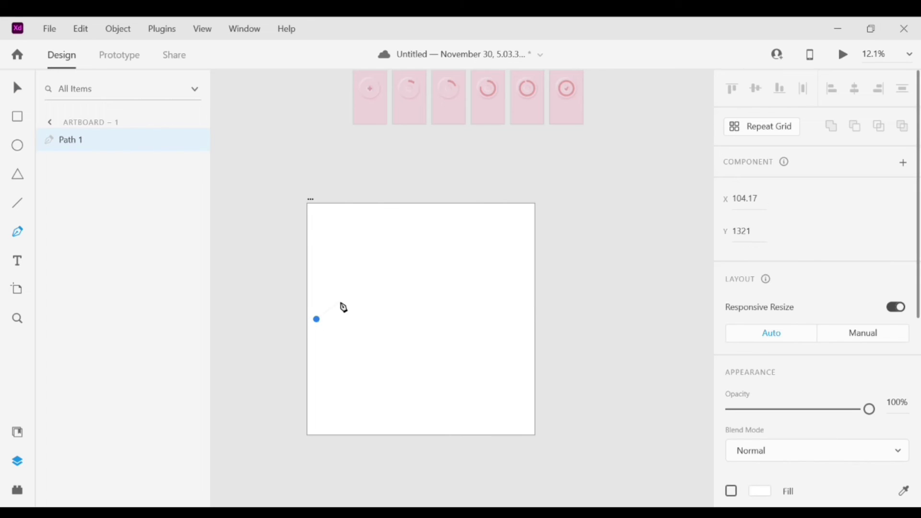
pyautogui.moveTo(336, 300); pyautogui.dragTo(356, 322)
pyautogui.click(364, 306)
pyautogui.moveTo(386, 285); pyautogui.dragTo(401, 289)
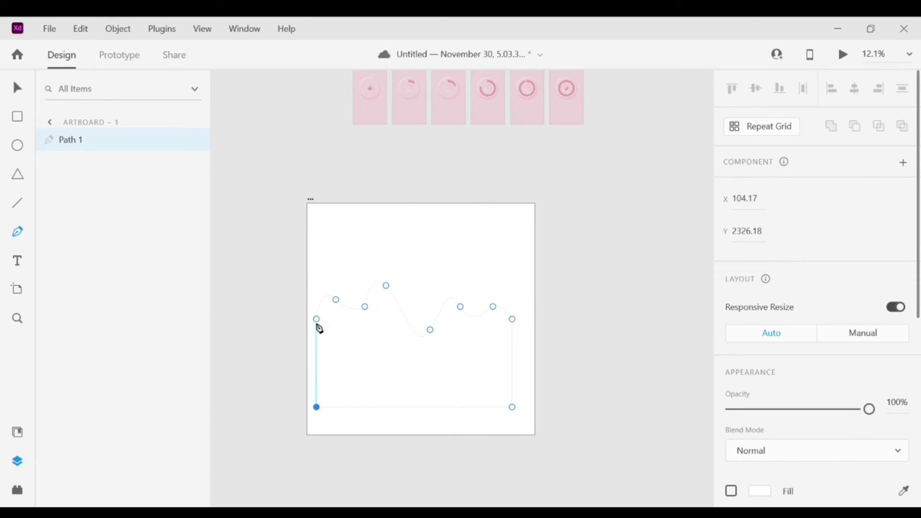
pyautogui.click(317, 319)
pyautogui.press('Escape')
# Step: Fill the wavy shape with the library colour #BCC67D and shift it slightly up and right
pyautogui.click(18, 432)
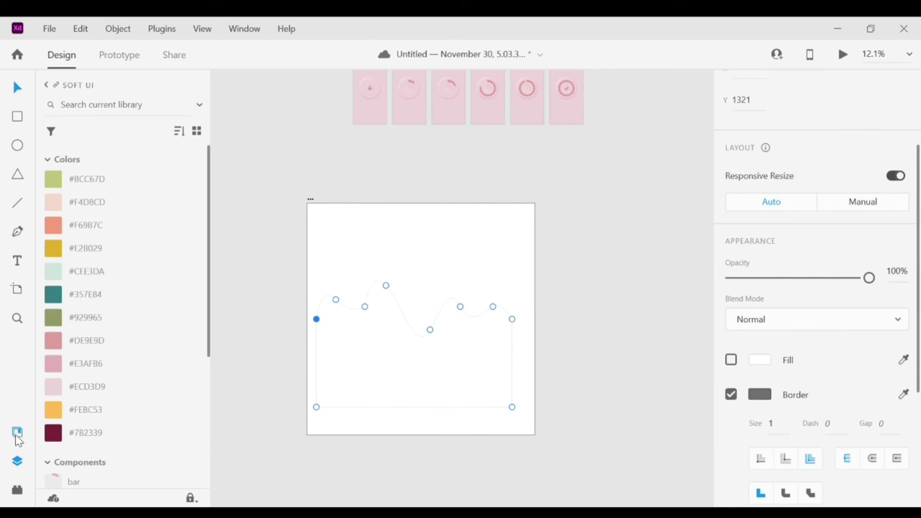
pyautogui.click(67, 180)
pyautogui.click(732, 362)
pyautogui.press('Escape')
pyautogui.moveTo(405, 343); pyautogui.dragTo(407, 336)
# Step: Draw a second, lower wavy Pen shape over the light green one and fill it with #929965
pyautogui.press('p')
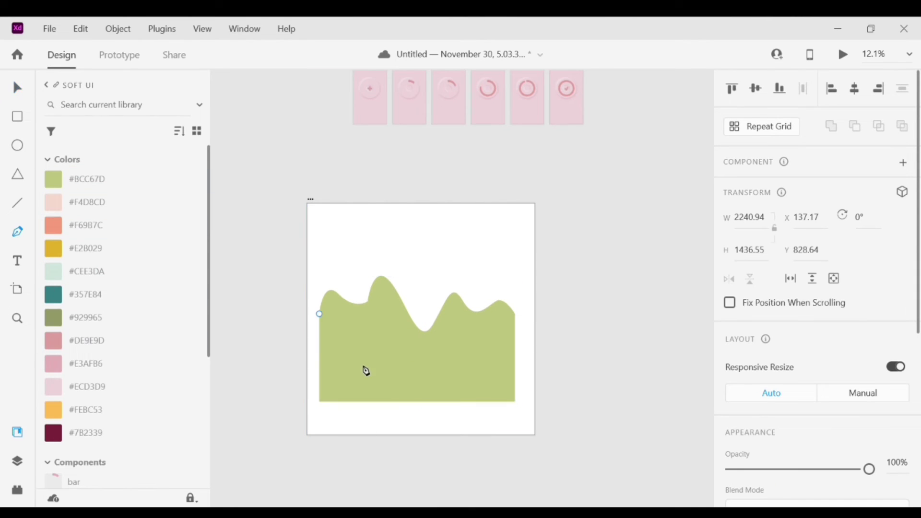
pyautogui.click(319, 359)
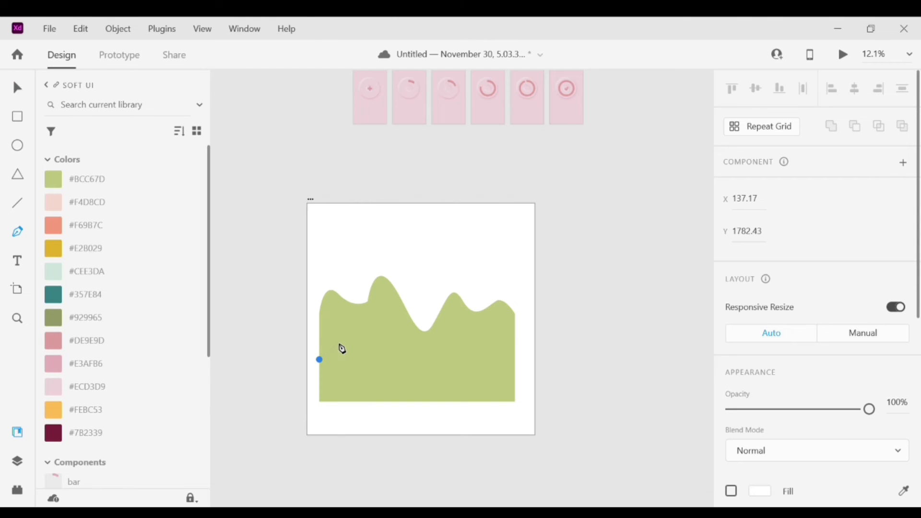
pyautogui.moveTo(352, 359); pyautogui.dragTo(376, 361)
# Step: Draw a circle 2241 wide and 2240 high covering both wavy shapes
pyautogui.press('e')
pyautogui.moveTo(319, 212); pyautogui.dragTo(510, 402)
pyautogui.moveTo(509, 308); pyautogui.dragTo(521, 315)
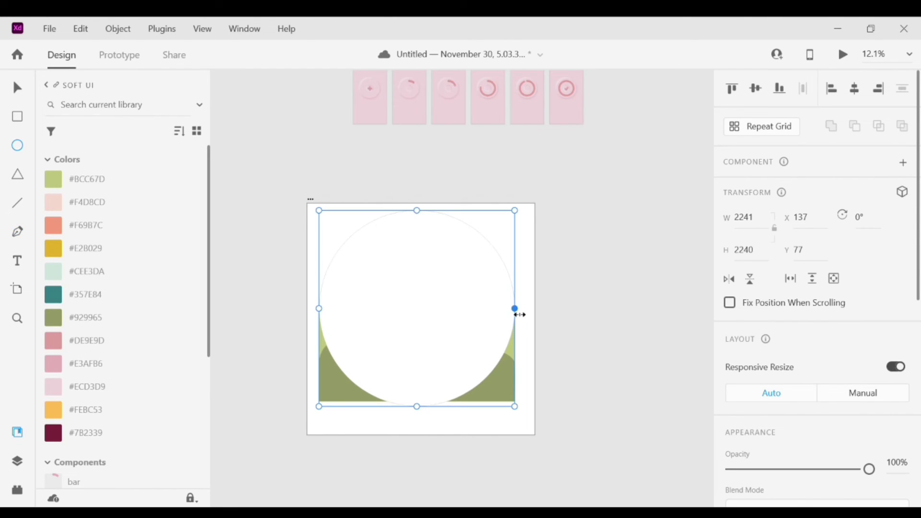
# Step: Raise the circle to Y 25 so it meets the waves' base, and mask both wavy shapes with it
pyautogui.press('v')
pyautogui.hotkey('shift', 'Up')
pyautogui.hotkey('shift', 'Up')
pyautogui.hotkey('shift', 'Up')
pyautogui.hotkey('shift', 'Up')
pyautogui.hotkey('shift', 'Up')
pyautogui.press('Up')
pyautogui.press('Up')
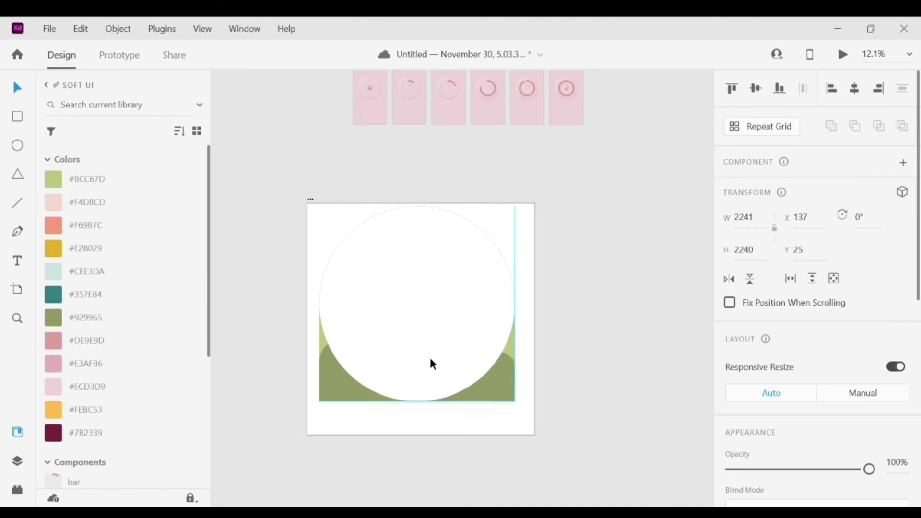
pyautogui.moveTo(604, 473); pyautogui.dragTo(310, 201)
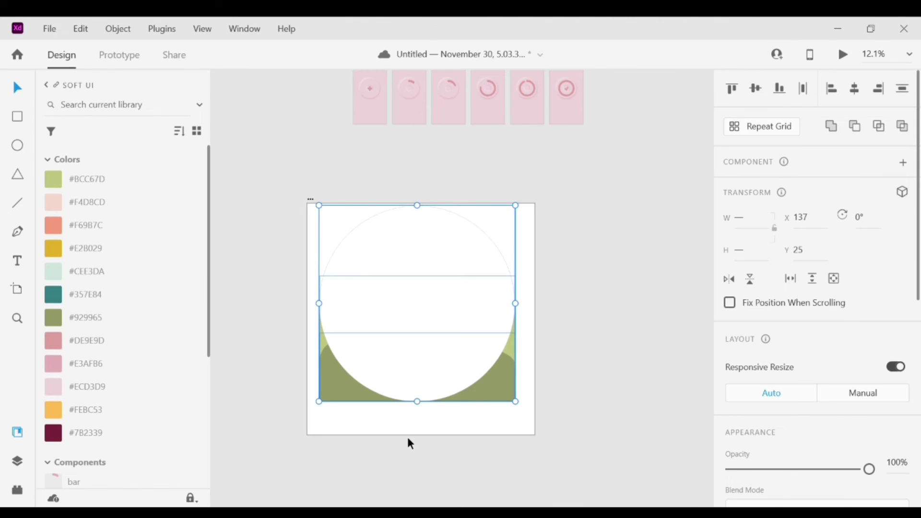
pyautogui.hotkey('ctrl', 'shift', 'm')
# Step: Move the masked slime onto the iPhone X, XS, 11 Pro – 12 artboard and scale it down to about 127 × 127
pyautogui.moveTo(419, 343); pyautogui.dragTo(427, 209)
pyautogui.scroll(5, 386, 211)
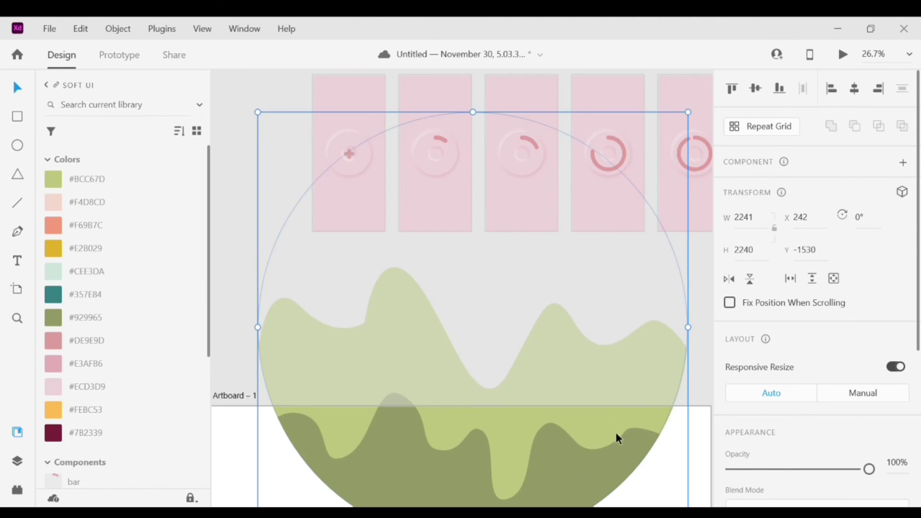
pyautogui.moveTo(596, 460); pyautogui.dragTo(561, 363)
pyautogui.moveTo(655, 445); pyautogui.dragTo(436, 171)
pyautogui.scroll(7, 439, 175)
pyautogui.scroll(10, 398, 296)
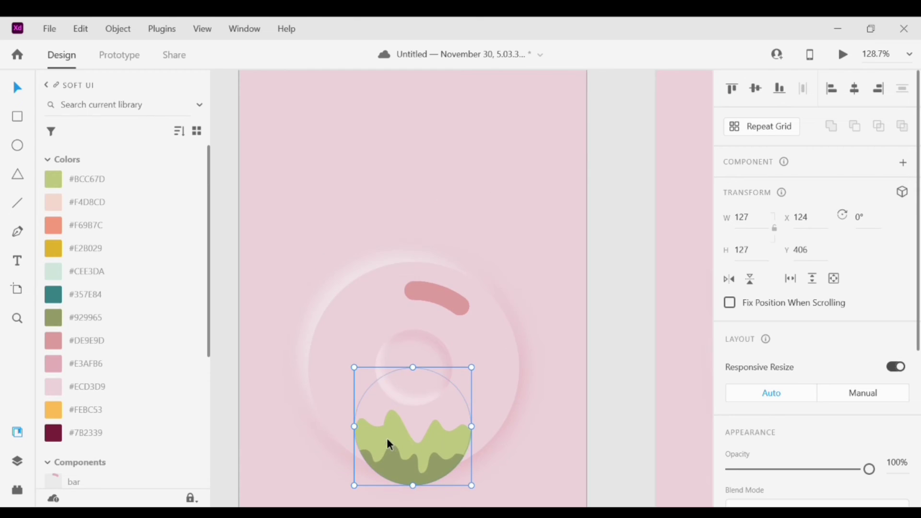
# Step: Scale the masked slime to 72 × 72 and fit it into the round recess at the button's centre
pyautogui.scroll(-5, 263, 315)
pyautogui.hscroll(-4, 263, 315)
pyautogui.scroll(-3, 446, 367)
pyautogui.hscroll(5, 446, 367)
pyautogui.moveTo(444, 397); pyautogui.dragTo(419, 313)
# Step: Inside artboard 12's slime mask, widen the dark green wave to about 90 × 25 and shift it right
pyautogui.doubleClick(380, 279)
pyautogui.press('Escape')
pyautogui.doubleClick(378, 309)
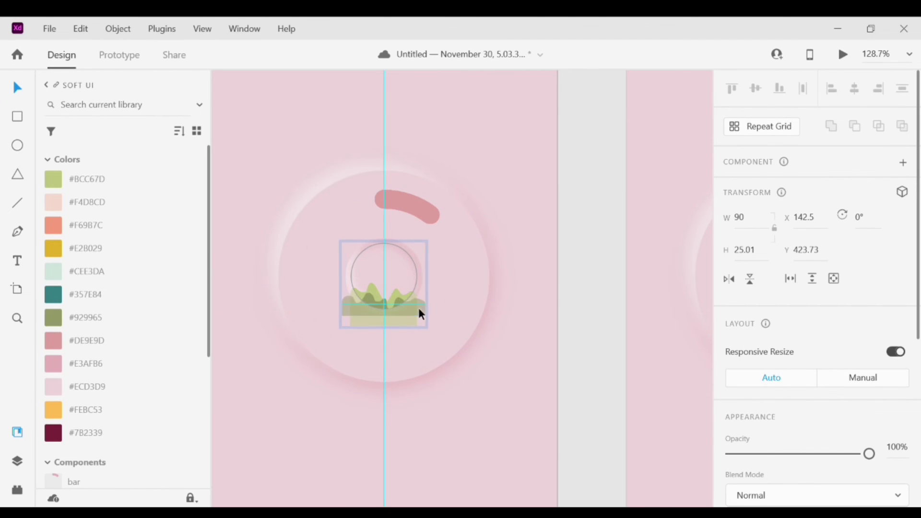
pyautogui.hotkey('shift', 'Right')
pyautogui.press('Escape')
# Step: Resize the light green wave inside the slime mask to about 98 × 39, placed at X 150.45 and Y 409.93
pyautogui.doubleClick(377, 296)
pyautogui.moveTo(350, 309)
pyautogui.mouseDown()
pyautogui.moveTo(365, 316)
pyautogui.moveTo(347, 311)
pyautogui.moveTo(343, 318)
pyautogui.moveTo(350, 315)
pyautogui.mouseUp()
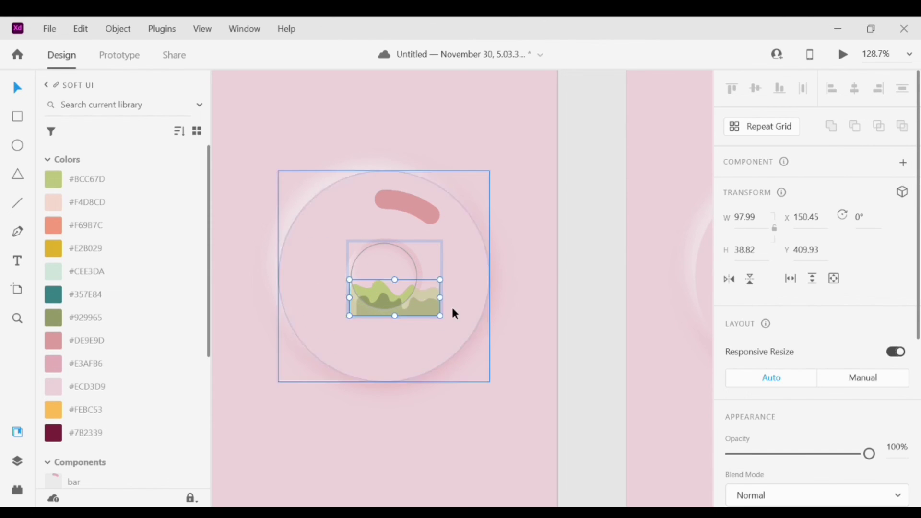
pyautogui.press('Escape')
# Step: Paste the slime group into the button centre on the iPhone X, XS, 11 Pro – 13 artboard
pyautogui.hotkey('ctrl', 'y')
pyautogui.hscroll(5, 563, 269)
pyautogui.hotkey('ctrl', 'v')
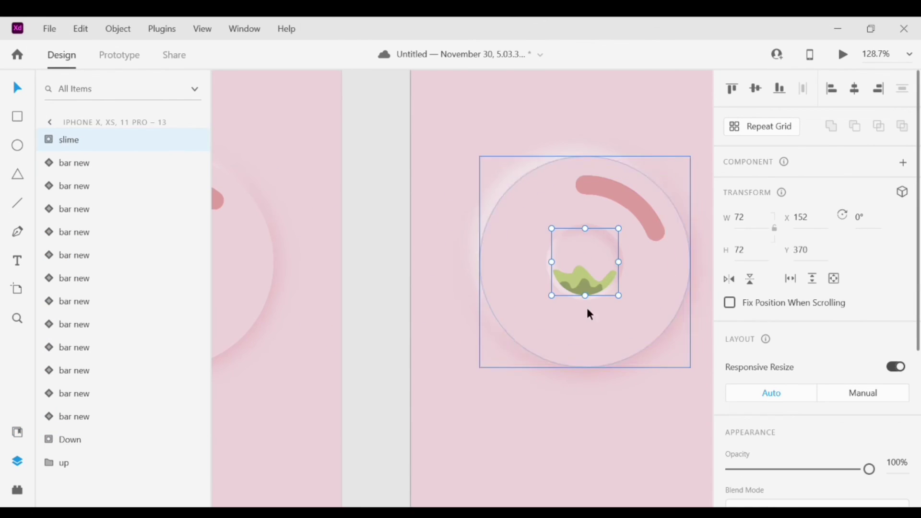
# Step: Reposition and stretch the slime front and slime back waves inside artboard 13's mask for a higher, shifted wave pose
pyautogui.hscroll(5, 588, 312)
pyautogui.doubleClick(350, 323)
pyautogui.click(333, 318)
pyautogui.click(351, 345)
pyautogui.moveTo(336, 331)
pyautogui.mouseDown()
pyautogui.moveTo(352, 331)
pyautogui.moveTo(322, 325)
pyautogui.mouseUp()
pyautogui.moveTo(401, 348); pyautogui.dragTo(314, 334)
pyautogui.click(384, 316)
pyautogui.click(422, 331)
pyautogui.click(422, 383)
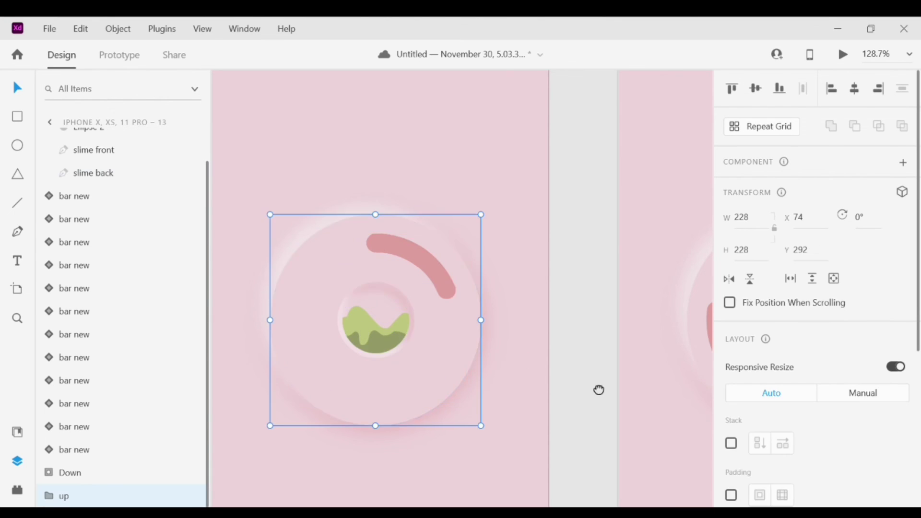
# Step: Copy the slime group from artboard 13 onto the iPhone X, XS, 11 Pro – 14 artboard
pyautogui.moveTo(598, 388); pyautogui.dragTo(555, 389)
pyautogui.click(77, 140)
pyautogui.hotkey('ctrl', 'c')
pyautogui.moveTo(686, 307); pyautogui.dragTo(428, 310)
pyautogui.hotkey('ctrl', 'v')
# Step: Shift and resize the front and back waves inside artboard 14's slime mask to continue the filling motion
pyautogui.scroll(1, 458, 298)
pyautogui.doubleClick(476, 341)
pyautogui.click(477, 340)
pyautogui.moveTo(496, 323); pyautogui.dragTo(500, 326)
pyautogui.click(503, 361)
pyautogui.moveTo(538, 360)
pyautogui.mouseDown()
pyautogui.moveTo(502, 357)
pyautogui.moveTo(548, 362)
pyautogui.mouseUp()
pyautogui.click(468, 323)
pyautogui.moveTo(468, 323); pyautogui.dragTo(498, 324)
pyautogui.press('Escape')
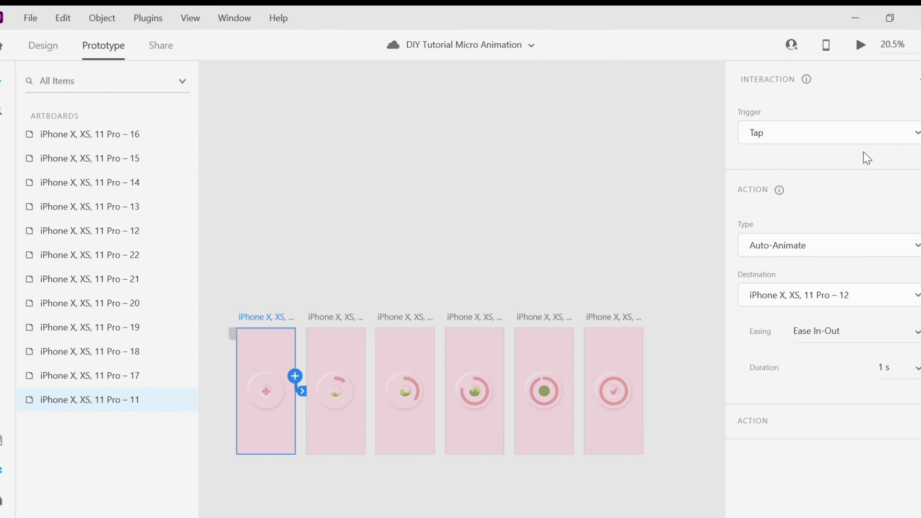
# Step: Review the interaction settings of artboards 12 through 15 and play the loading animation in preview from the plus button
pyautogui.click(346, 319)
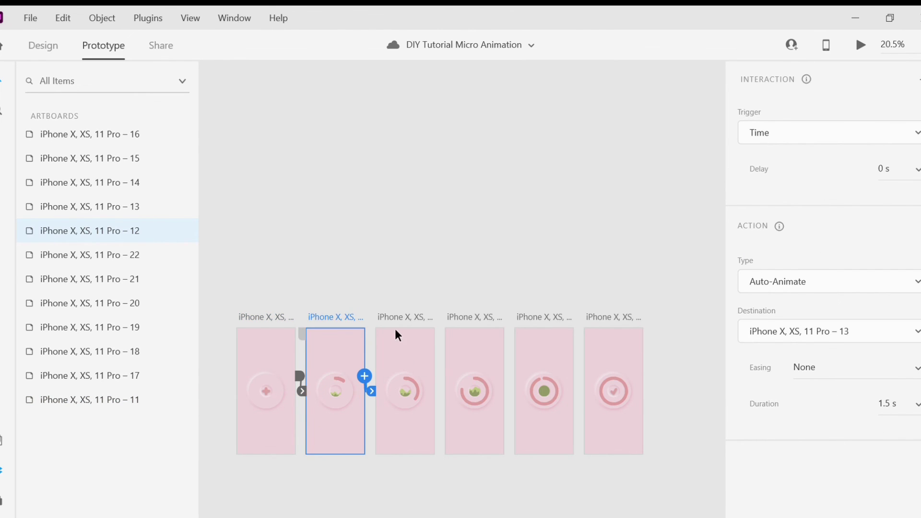
pyautogui.click(403, 317)
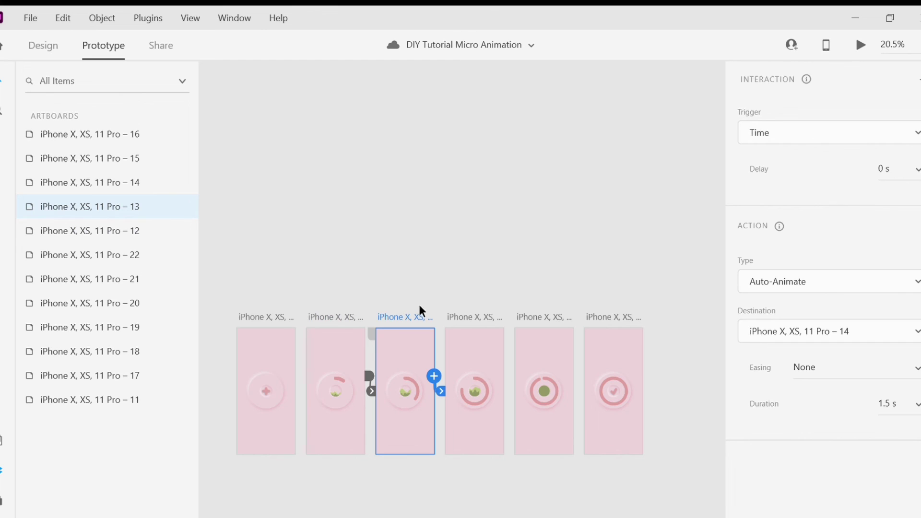
pyautogui.click(459, 320)
pyautogui.click(548, 320)
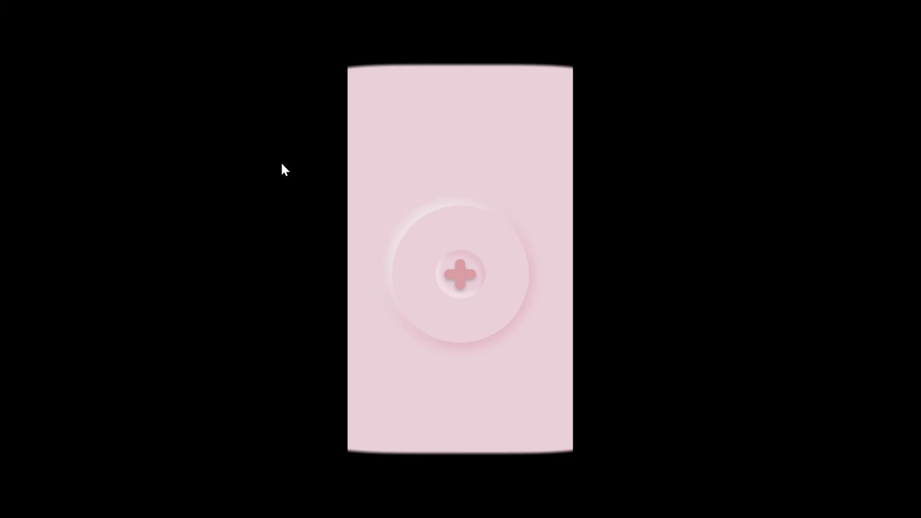
pyautogui.click(464, 291)
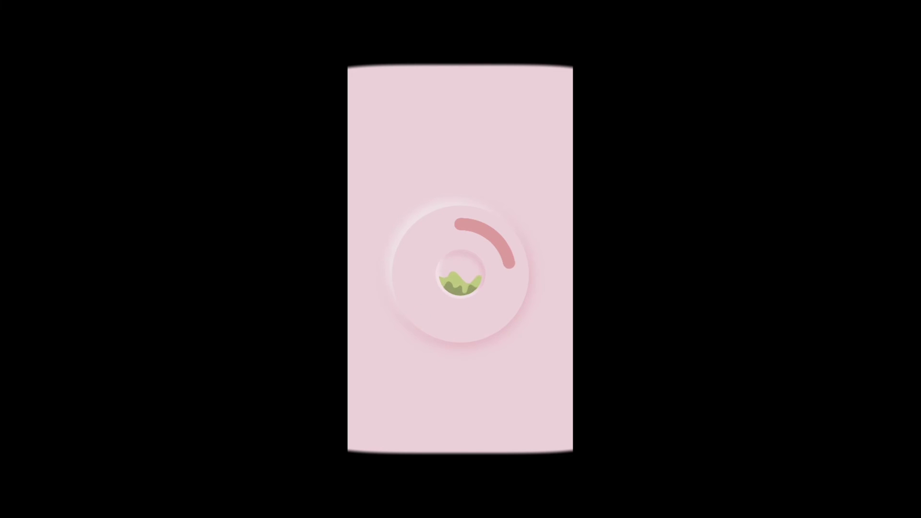